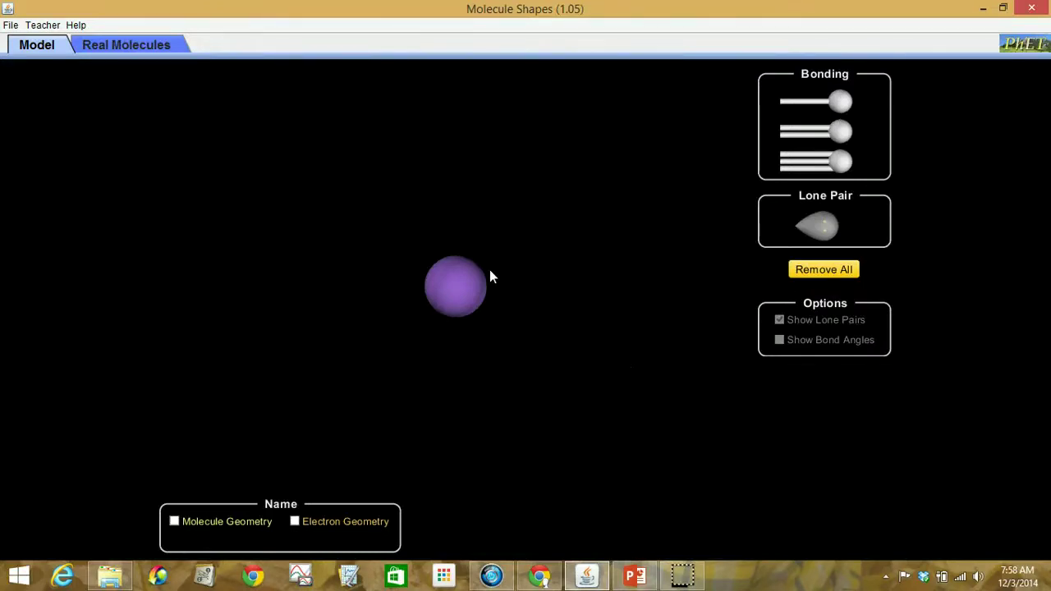
# Attach one atom to the central atom with a single bond and swing the bond level.
pyautogui.click(840, 101)
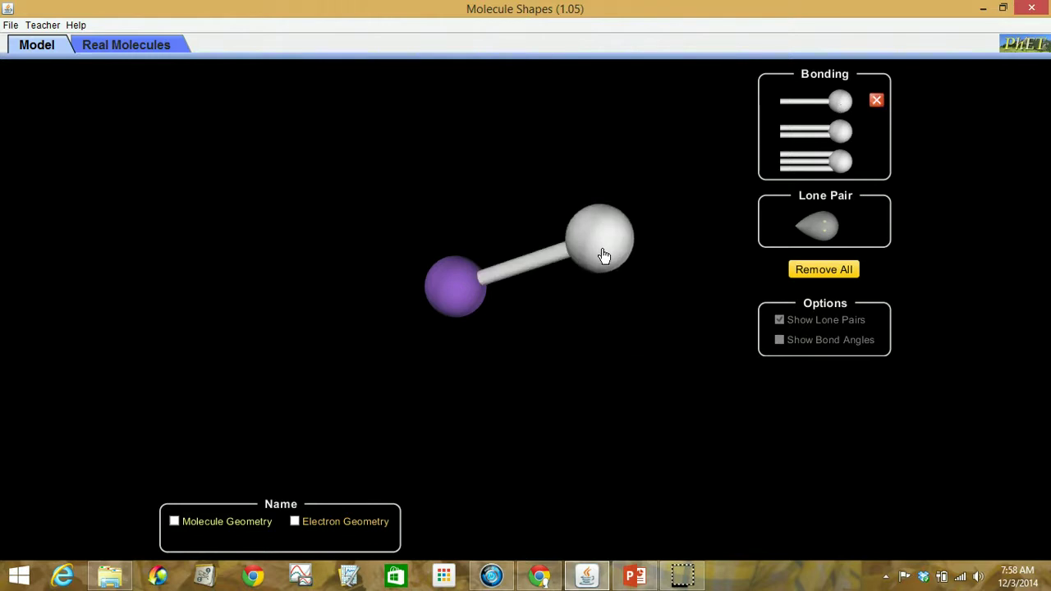
pyautogui.moveTo(604, 256); pyautogui.dragTo(631, 294)
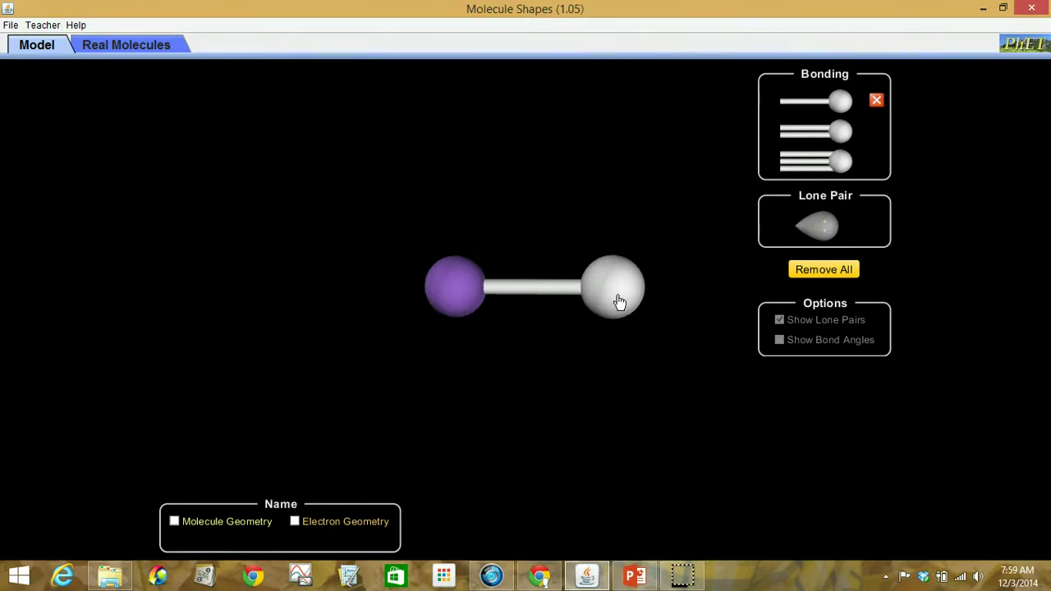
pyautogui.moveTo(621, 296); pyautogui.dragTo(616, 293)
pyautogui.moveTo(612, 292)
pyautogui.mouseDown()
pyautogui.moveTo(530, 380)
pyautogui.moveTo(637, 276)
pyautogui.moveTo(610, 301)
pyautogui.moveTo(618, 289)
pyautogui.mouseUp()
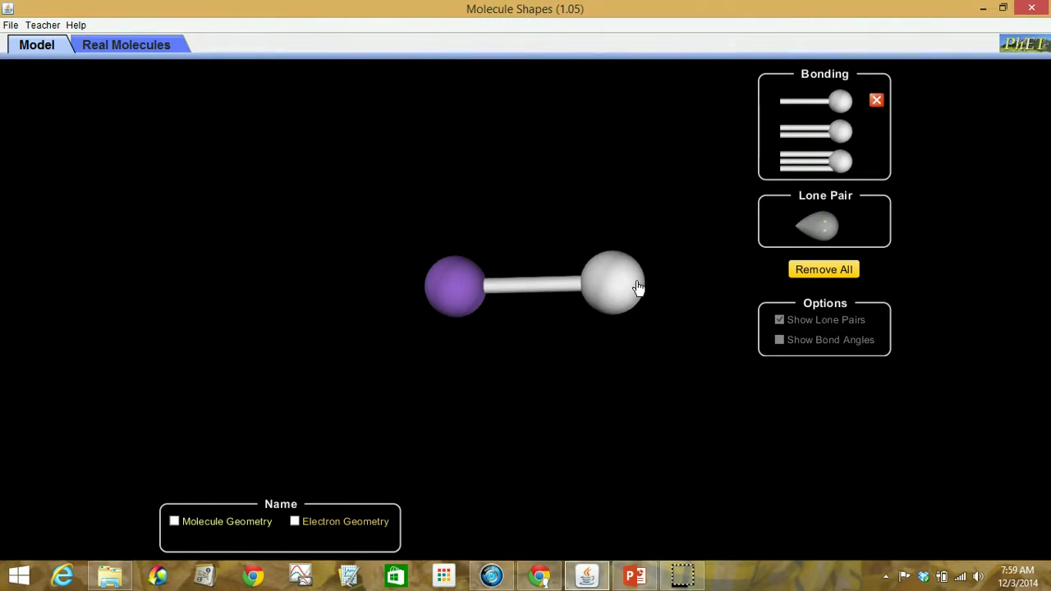
pyautogui.moveTo(638, 288); pyautogui.dragTo(637, 288)
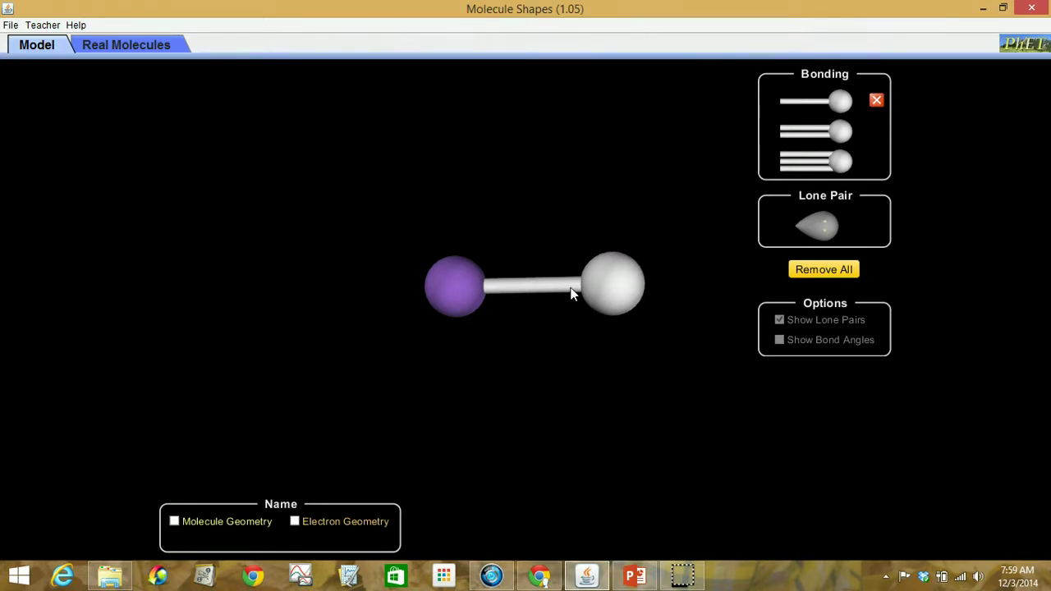
# Attach a second single-bonded atom and show the bond angles and the molecule geometry name.
pyautogui.click(839, 102)
pyautogui.moveTo(559, 481); pyautogui.dragTo(415, 293)
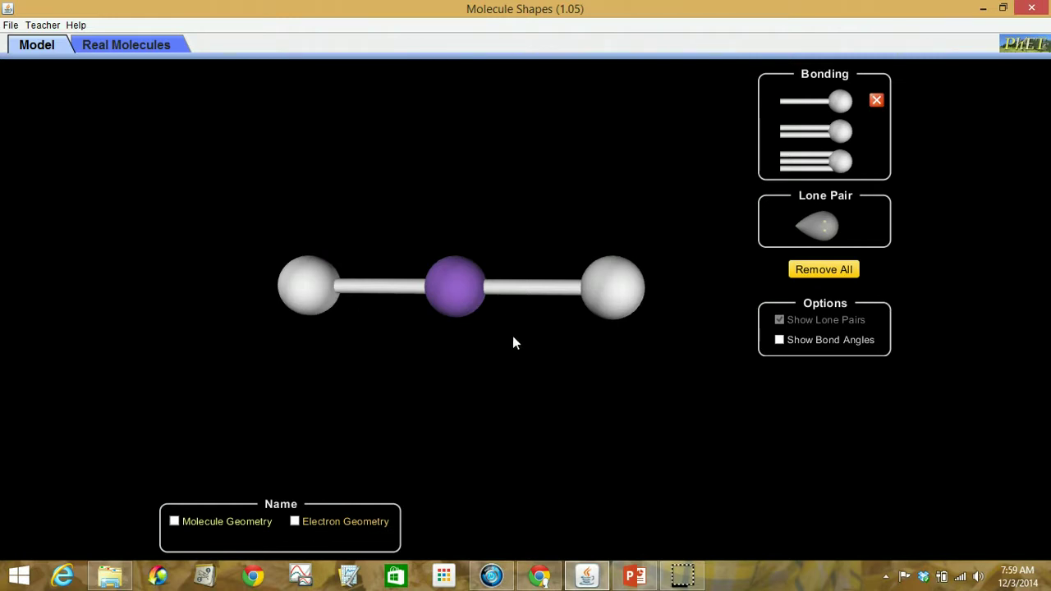
pyautogui.click(777, 341)
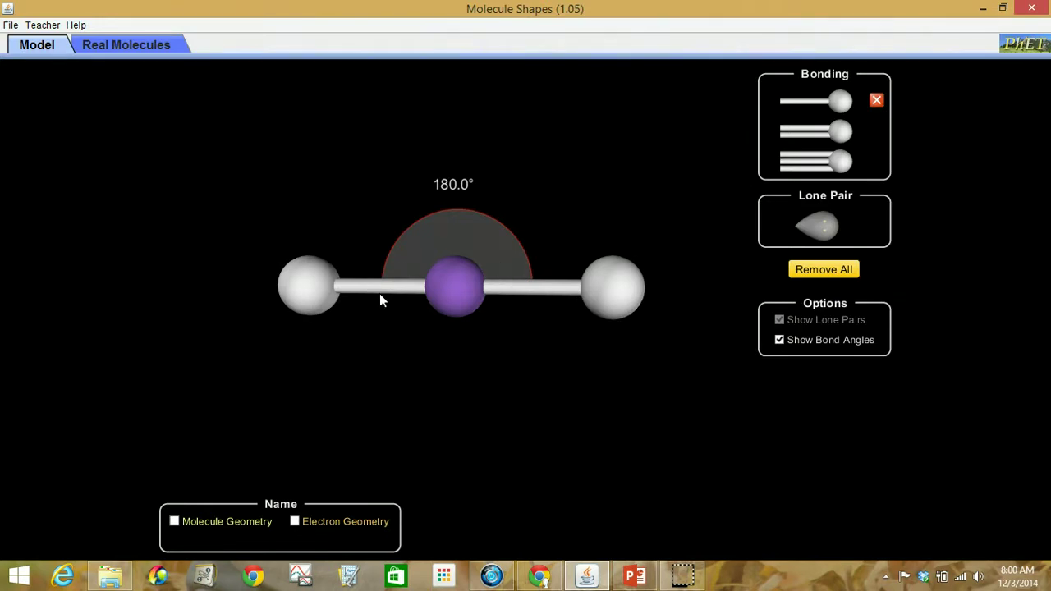
pyautogui.click(175, 522)
# Replace one of the single-bonded atoms with a double-bonded atom and turn the molecule roughly horizontal.
pyautogui.click(878, 101)
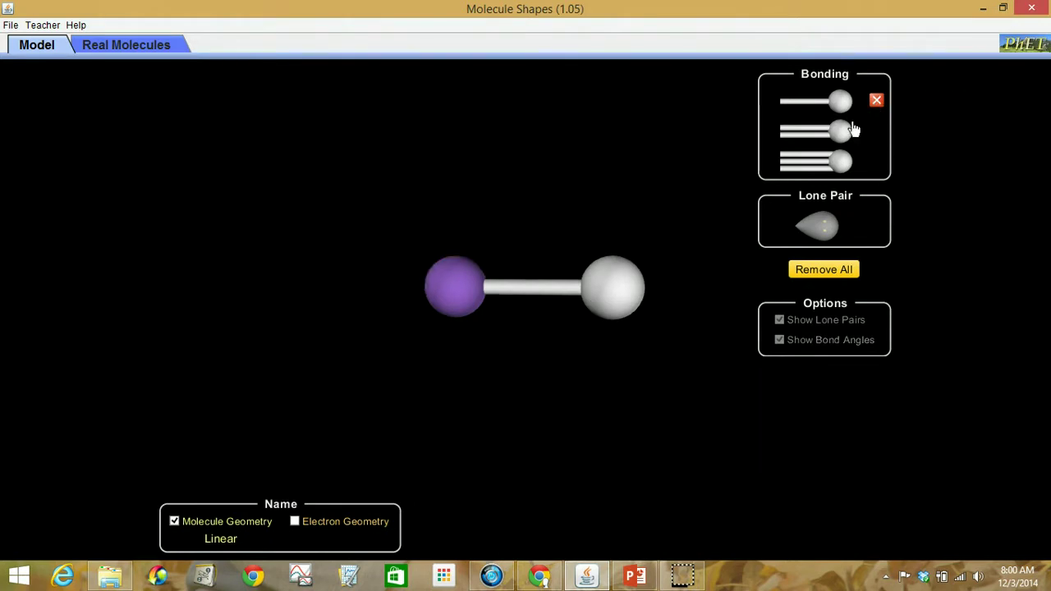
pyautogui.click(846, 133)
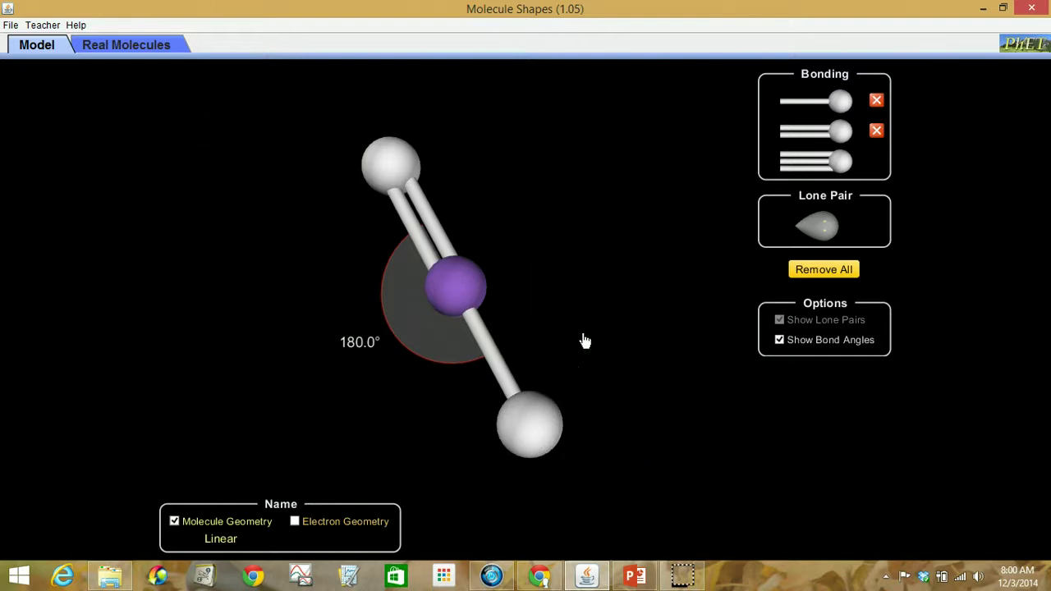
pyautogui.moveTo(584, 340); pyautogui.dragTo(623, 279)
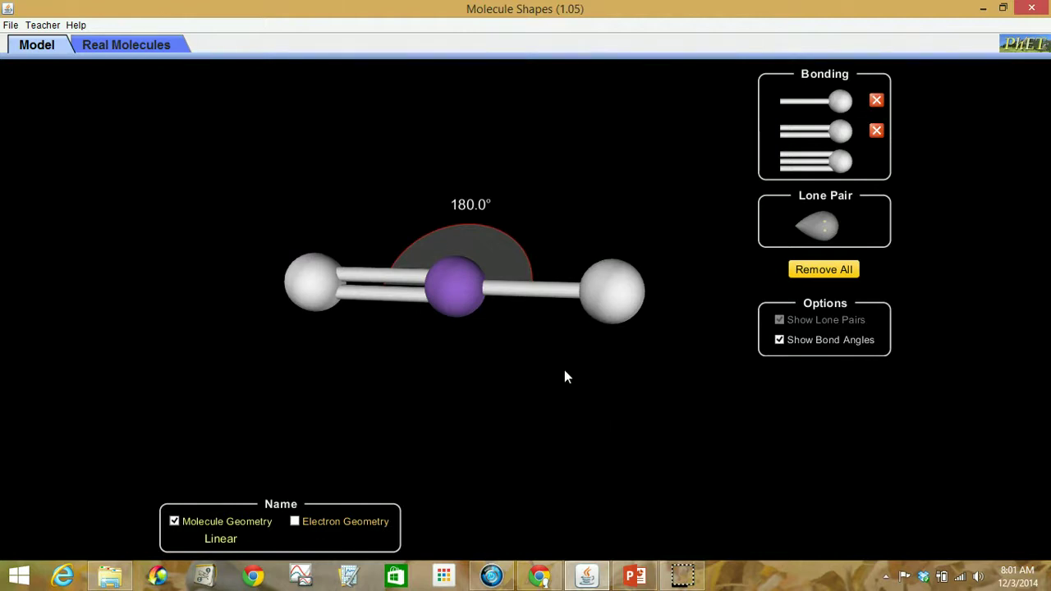
# Swap the double-bonded atom for a single-bonded one and turn the two-atom molecule roughly horizontal.
pyautogui.click(875, 131)
pyautogui.click(840, 102)
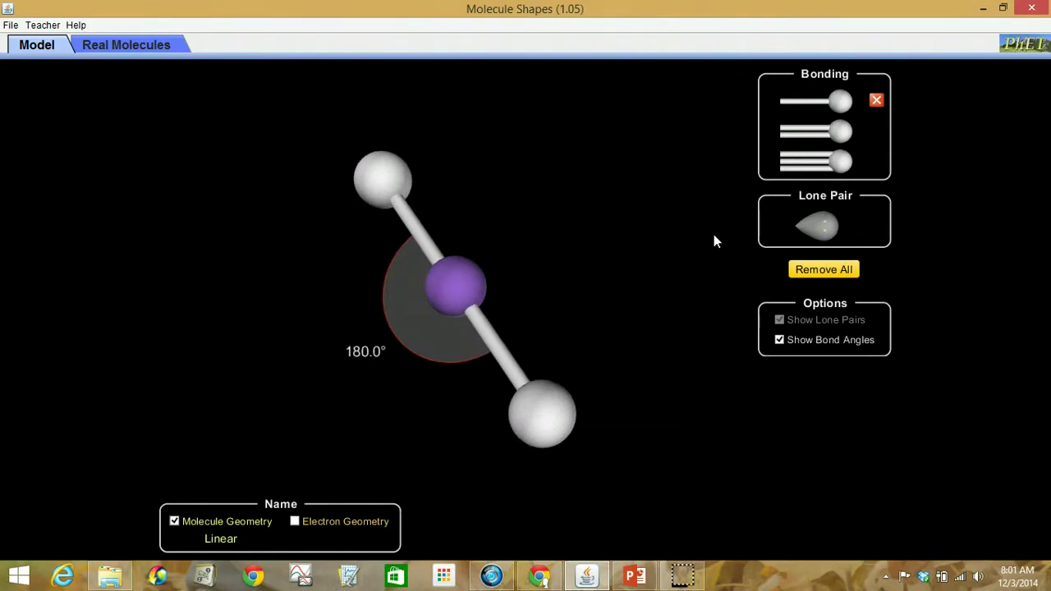
pyautogui.moveTo(629, 454); pyautogui.dragTo(846, 104)
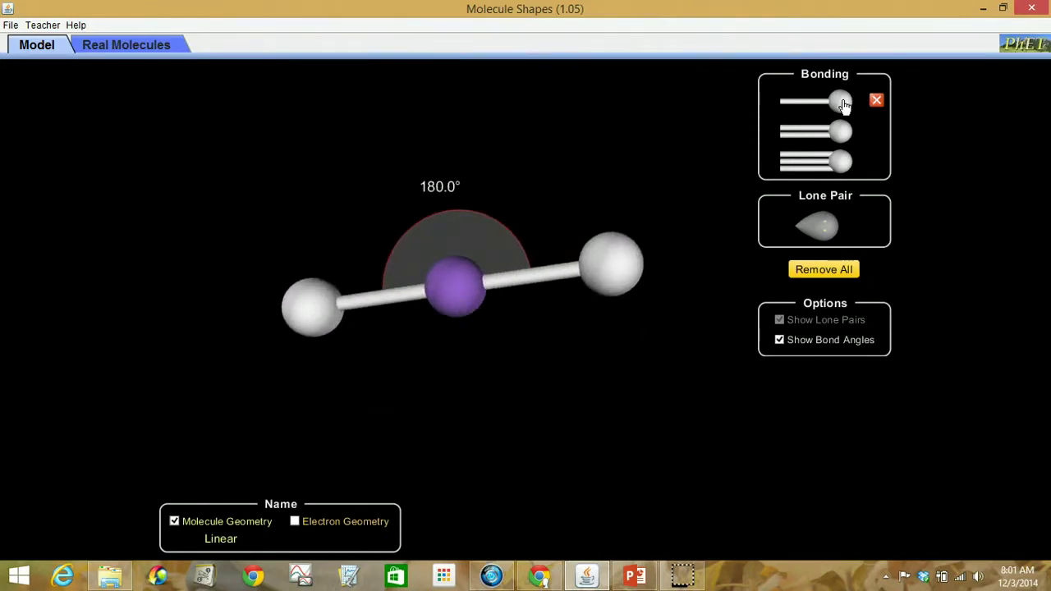
# Attach a third single-bonded atom and turn the molecule edge-on and face-on to show its flat arrangement.
pyautogui.click(842, 102)
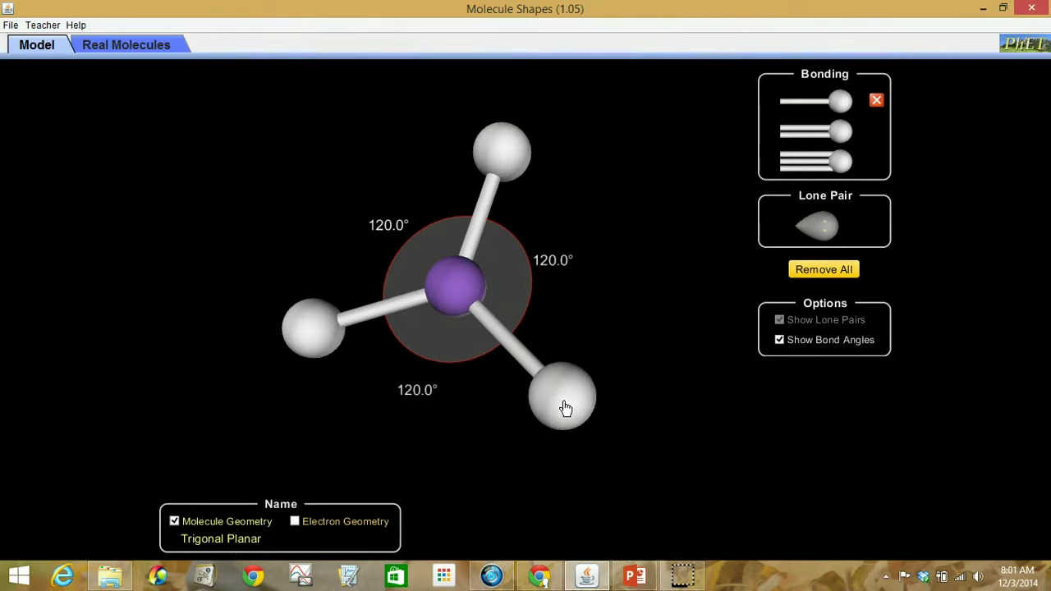
pyautogui.moveTo(556, 413); pyautogui.dragTo(352, 367)
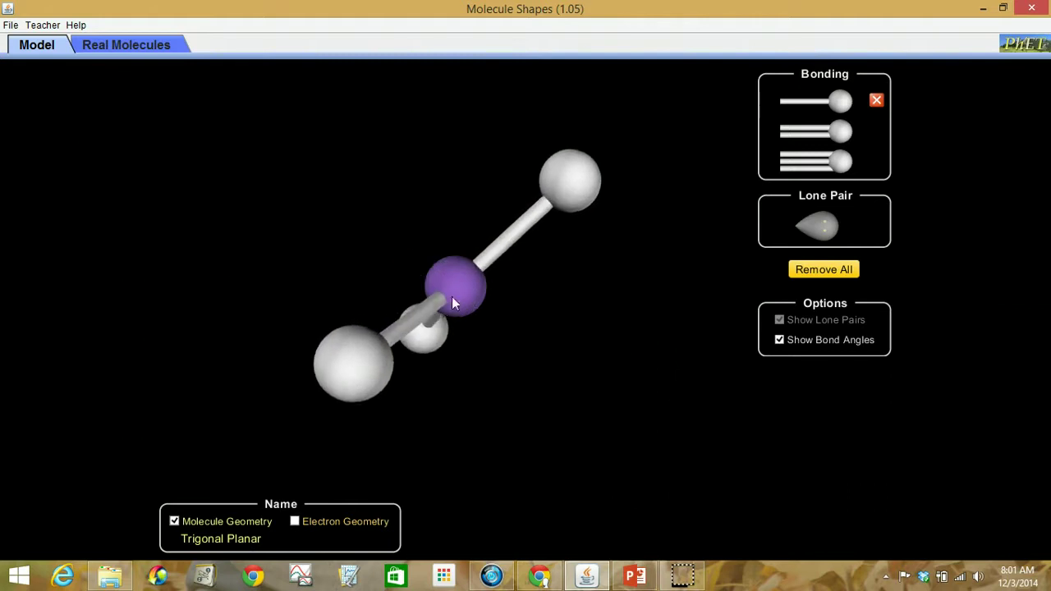
pyautogui.moveTo(575, 183); pyautogui.dragTo(359, 380)
pyautogui.moveTo(572, 200); pyautogui.dragTo(394, 356)
pyautogui.moveTo(547, 195); pyautogui.dragTo(643, 395)
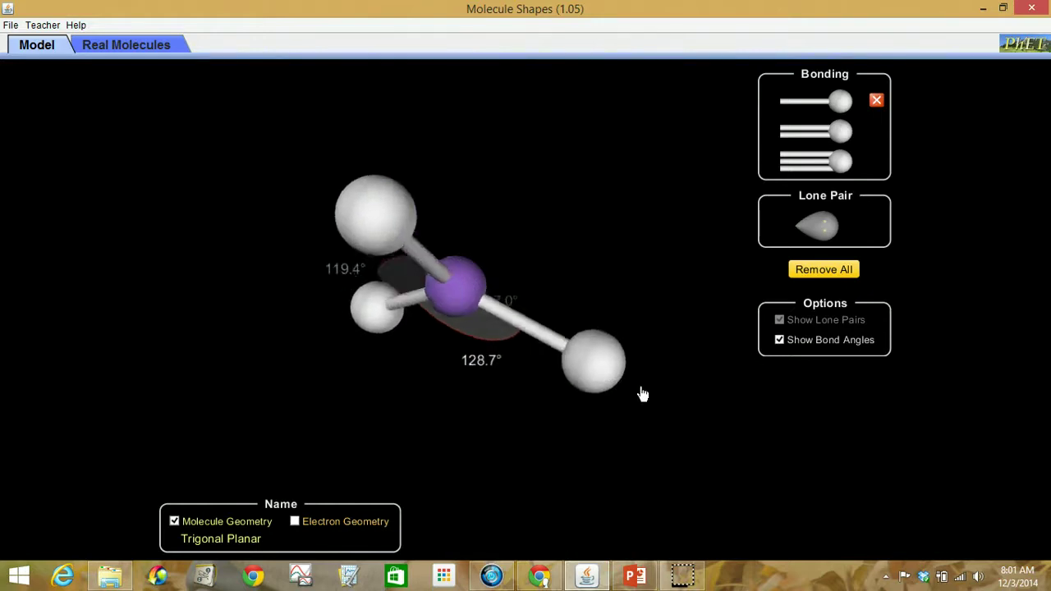
pyautogui.moveTo(450, 287); pyautogui.dragTo(467, 248)
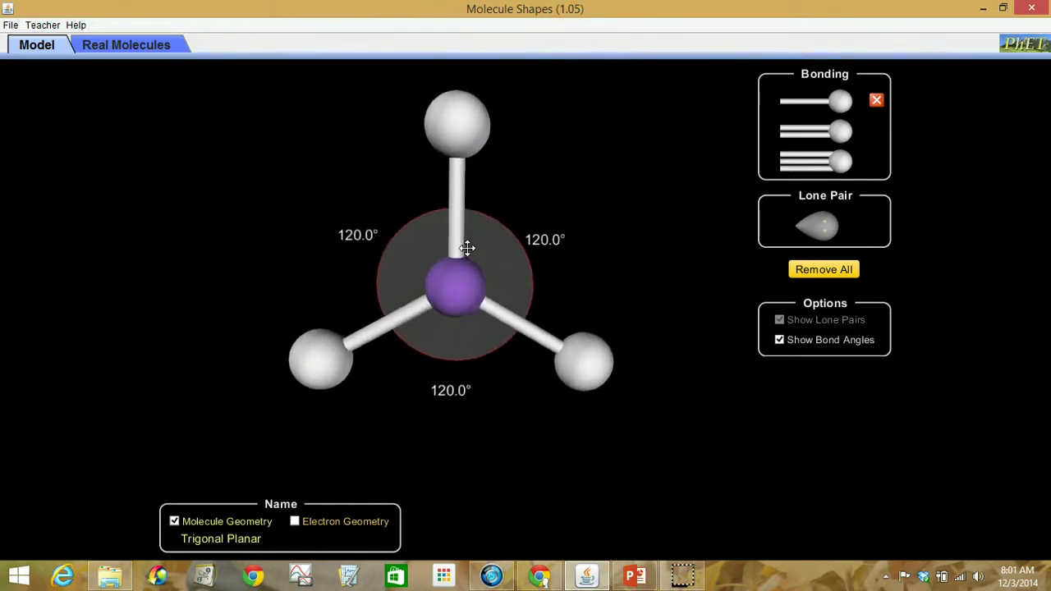
pyautogui.moveTo(467, 122); pyautogui.dragTo(624, 284)
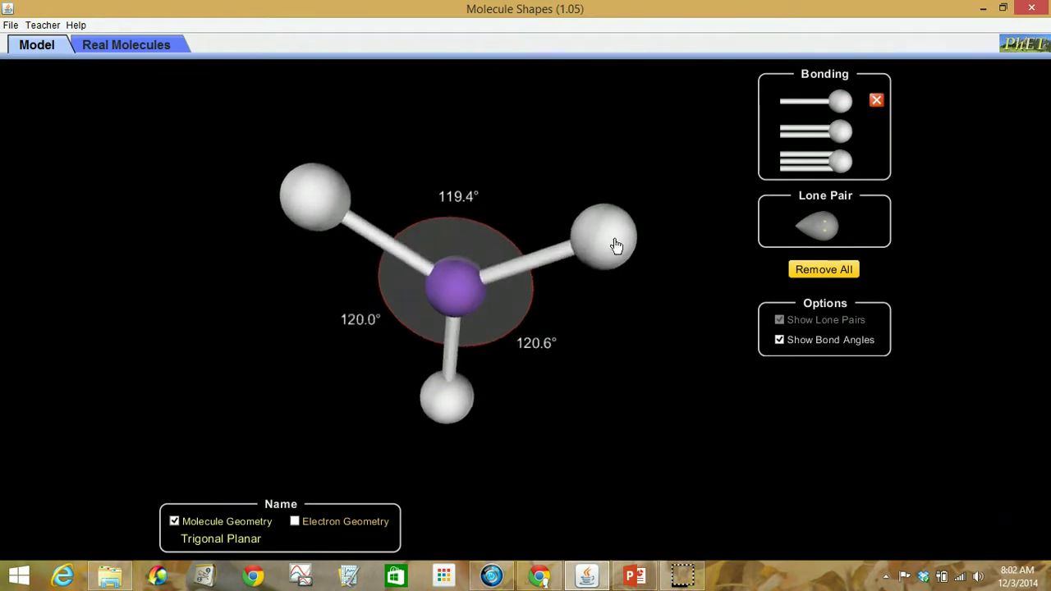
pyautogui.moveTo(617, 247); pyautogui.dragTo(638, 252)
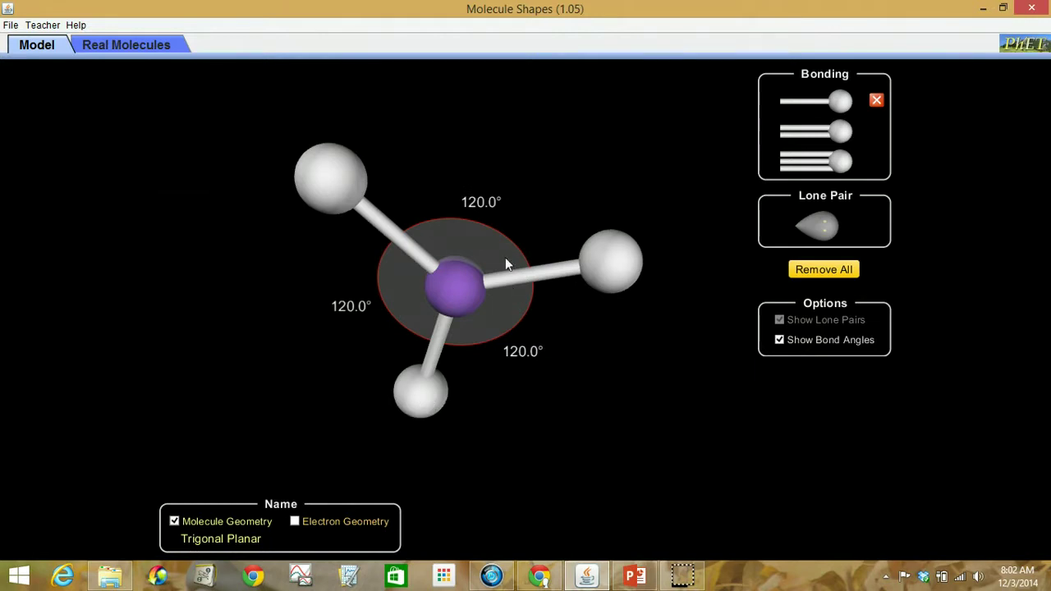
pyautogui.moveTo(438, 286); pyautogui.dragTo(462, 222)
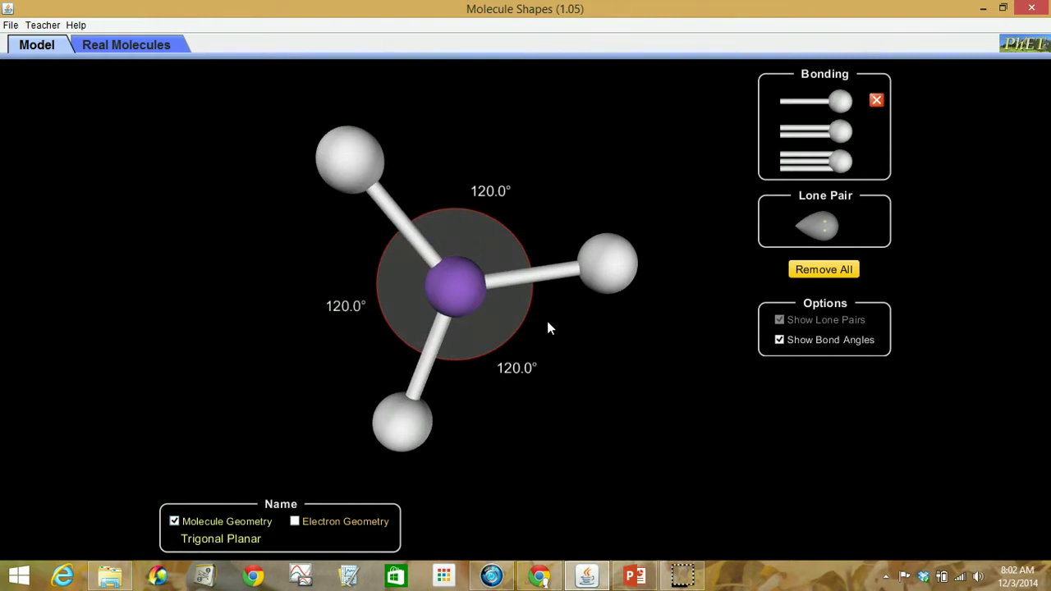
# Attach a fourth single-bonded atom and orient the molecule with one outer atom pointing straight up.
pyautogui.click(843, 102)
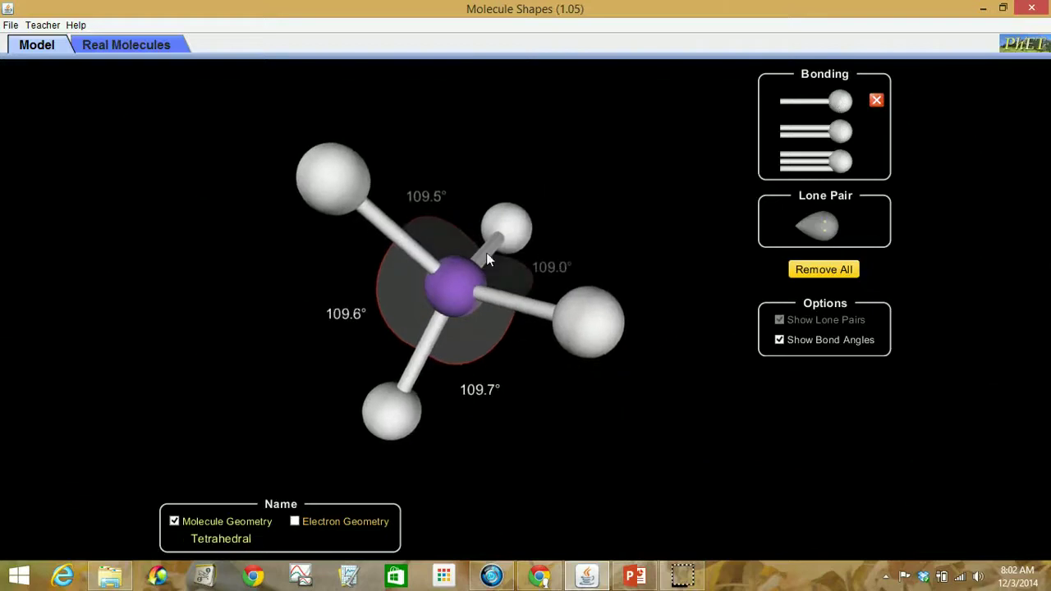
pyautogui.moveTo(456, 286); pyautogui.dragTo(471, 157)
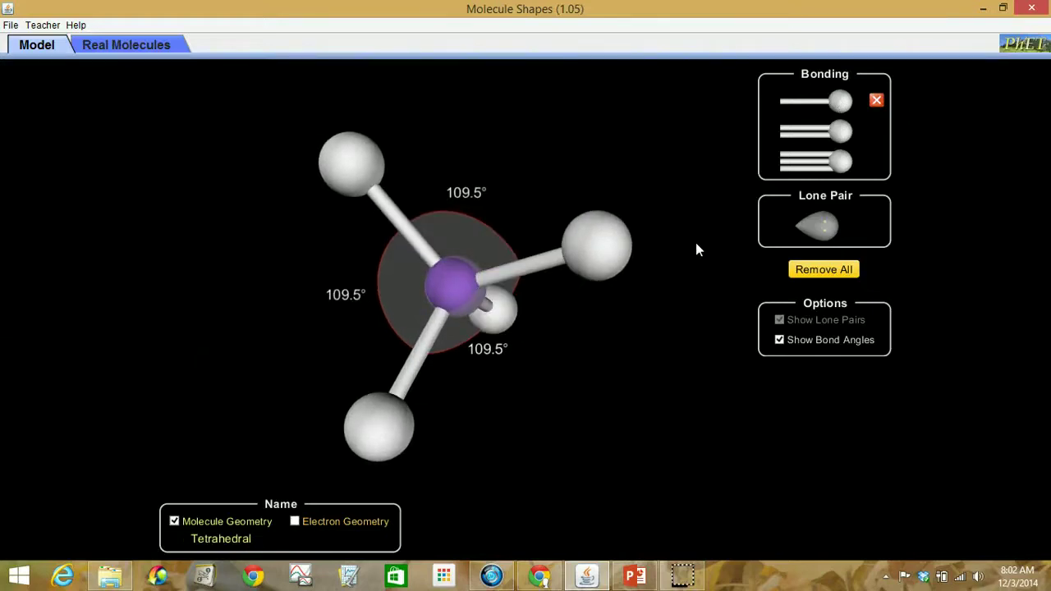
pyautogui.moveTo(594, 254); pyautogui.dragTo(626, 364)
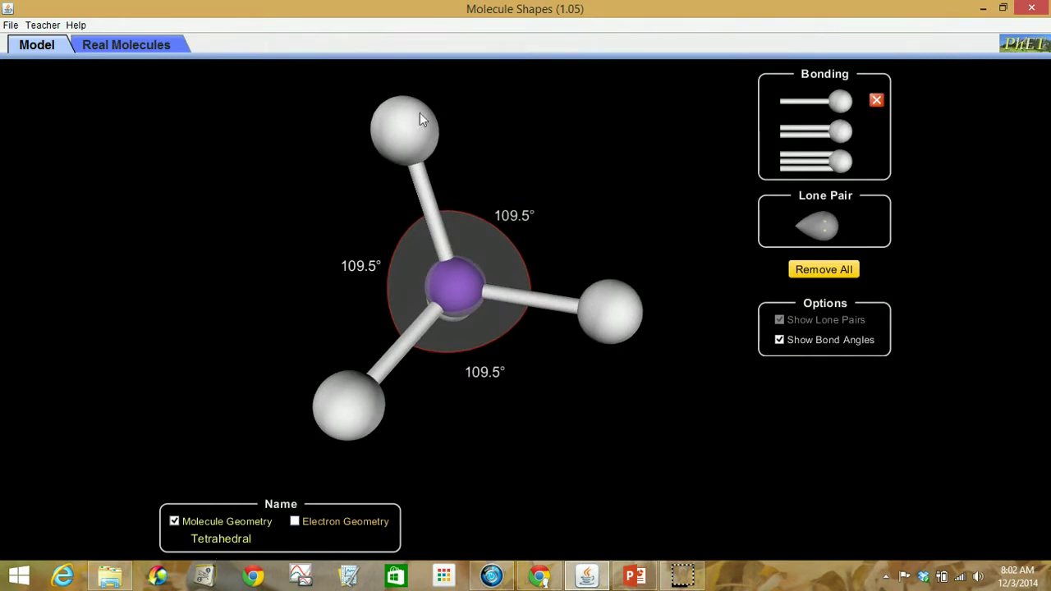
pyautogui.moveTo(420, 115); pyautogui.dragTo(524, 103)
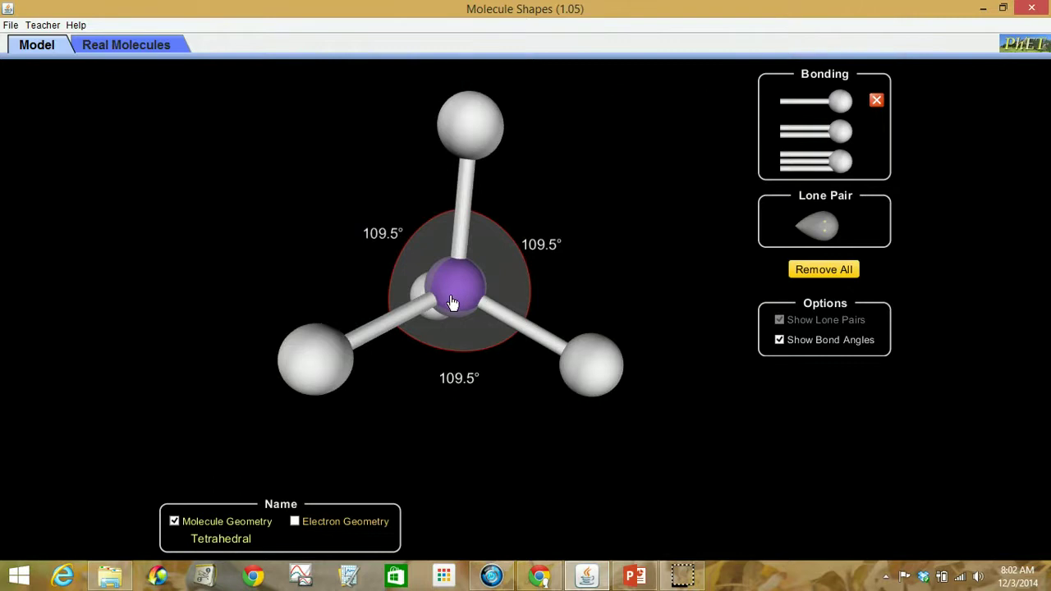
pyautogui.moveTo(465, 141)
pyautogui.mouseDown()
pyautogui.moveTo(454, 159)
pyautogui.moveTo(468, 140)
pyautogui.mouseUp()
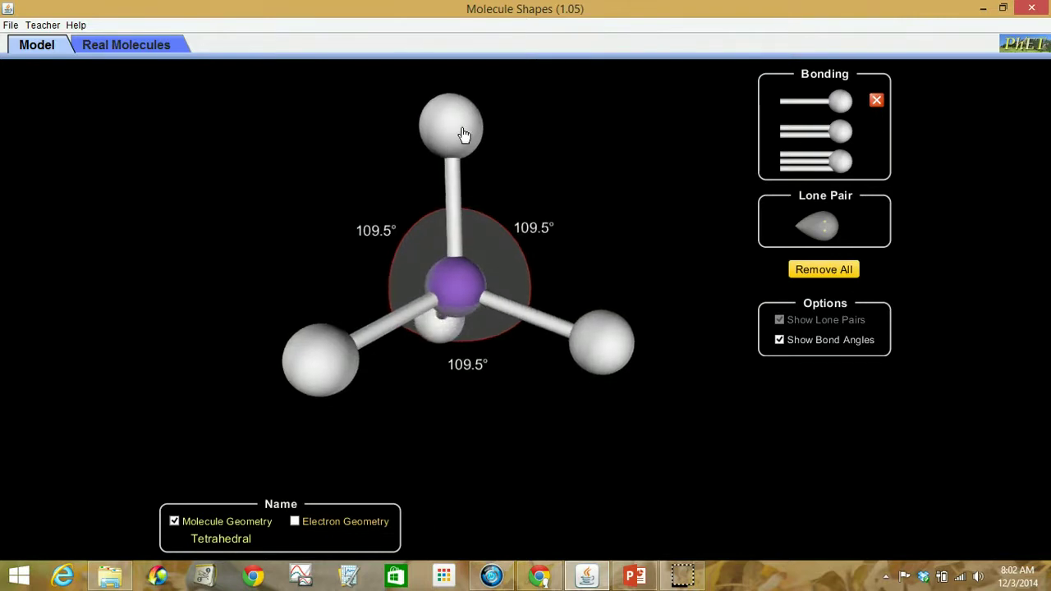
# Examine the four-bond molecule's three-dimensional shape and bond angles from several sides.
pyautogui.moveTo(624, 342); pyautogui.dragTo(575, 364)
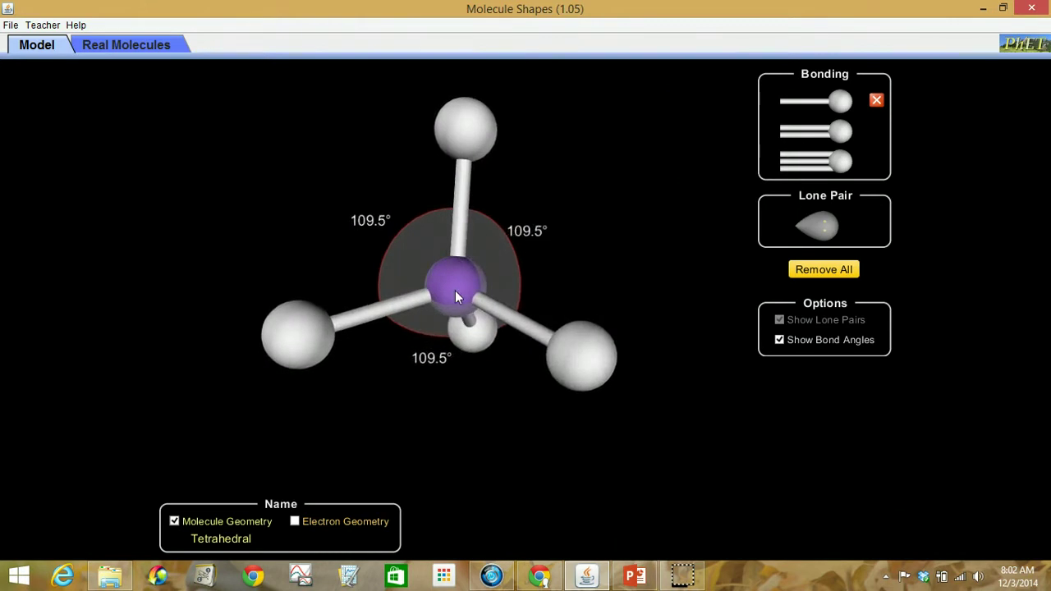
pyautogui.moveTo(455, 290); pyautogui.dragTo(401, 274)
pyautogui.moveTo(473, 287)
pyautogui.mouseDown()
pyautogui.moveTo(447, 293)
pyautogui.moveTo(469, 287)
pyautogui.moveTo(452, 287)
pyautogui.moveTo(461, 271)
pyautogui.mouseUp()
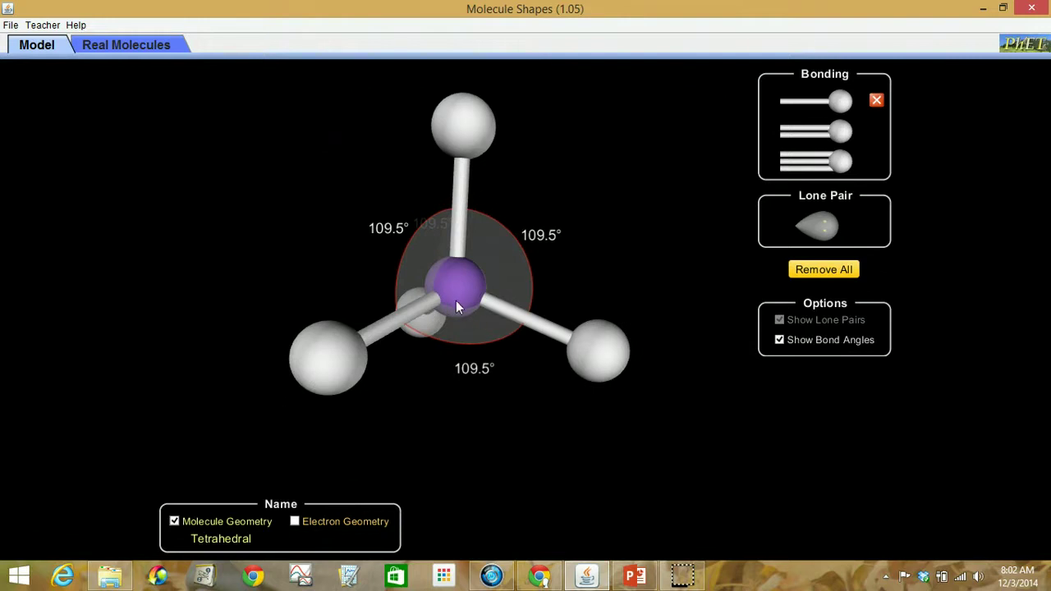
pyautogui.moveTo(456, 300); pyautogui.dragTo(485, 192)
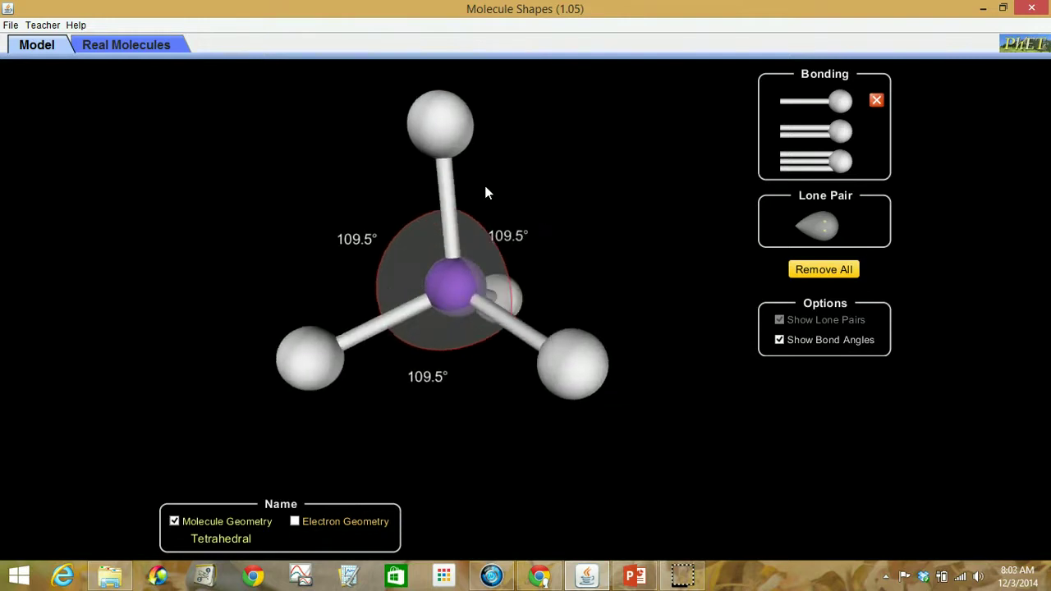
pyautogui.moveTo(471, 289); pyautogui.dragTo(438, 282)
pyautogui.moveTo(563, 296); pyautogui.dragTo(486, 389)
pyautogui.moveTo(441, 117); pyautogui.dragTo(455, 92)
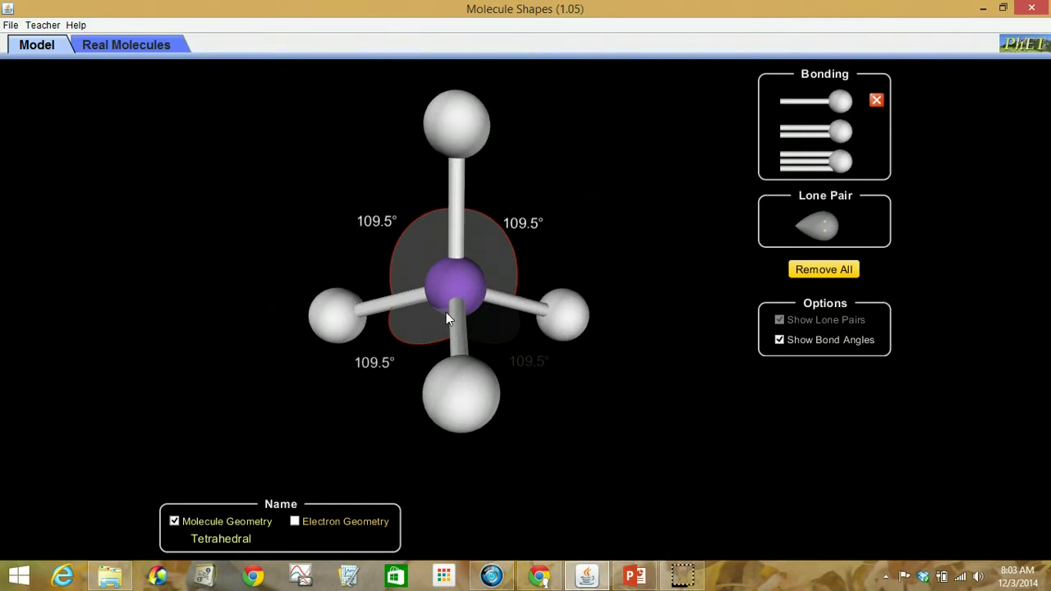
pyautogui.moveTo(447, 280); pyautogui.dragTo(408, 288)
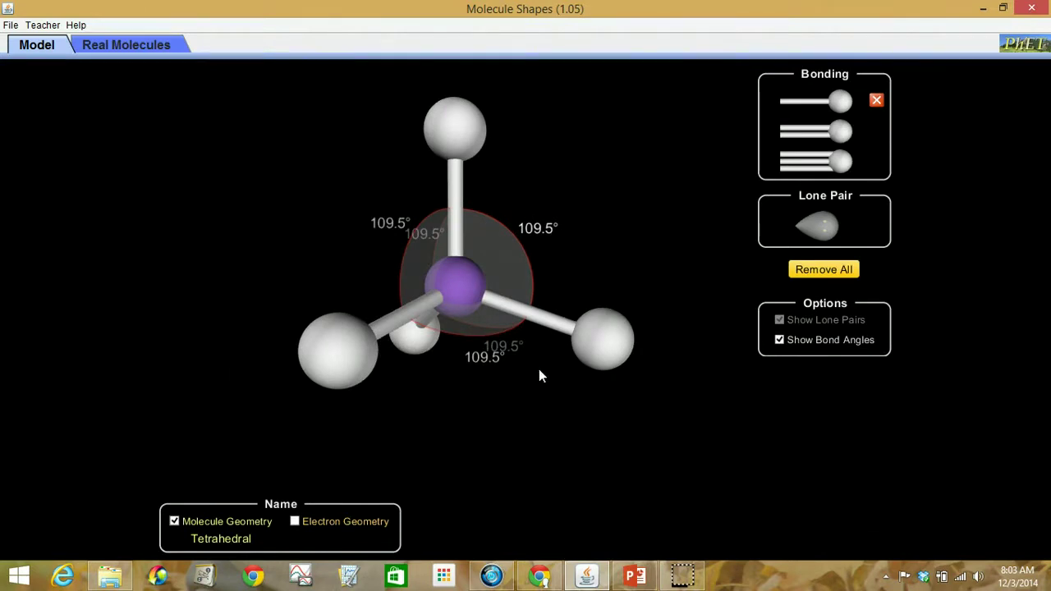
pyautogui.moveTo(449, 292); pyautogui.dragTo(389, 301)
pyautogui.moveTo(609, 353); pyautogui.dragTo(583, 342)
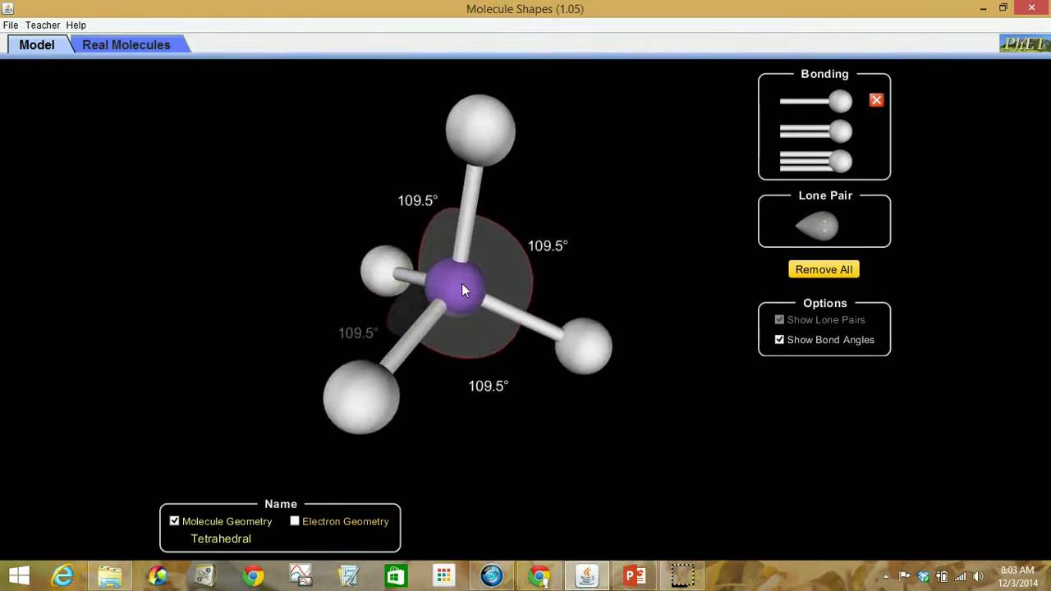
pyautogui.moveTo(465, 286); pyautogui.dragTo(429, 246)
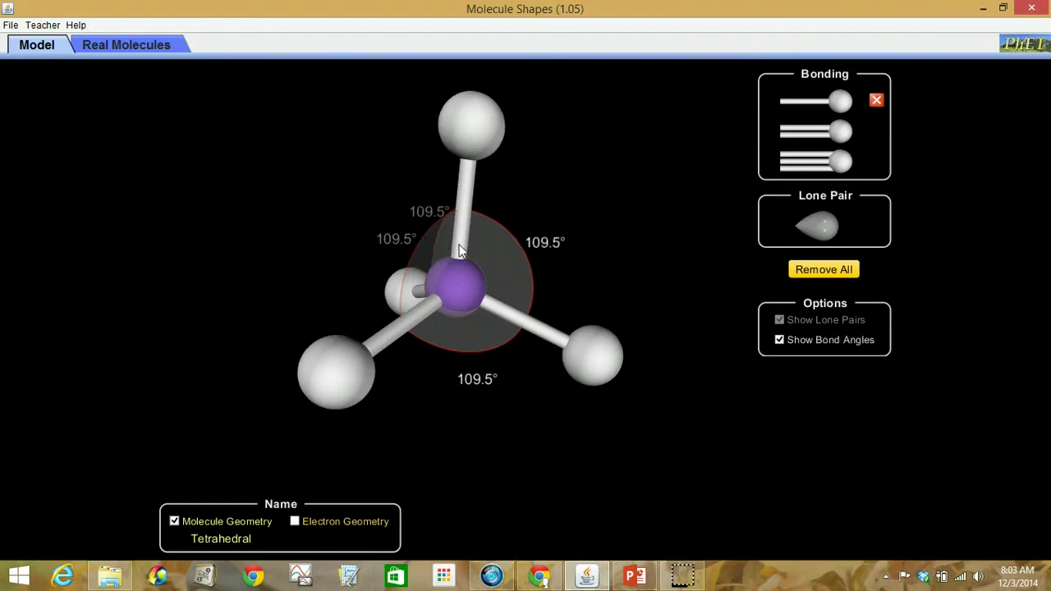
# Replace one single-bonded atom with a lone pair and orient the molecule with the lone pair pointing up.
pyautogui.click(878, 101)
pyautogui.click(828, 220)
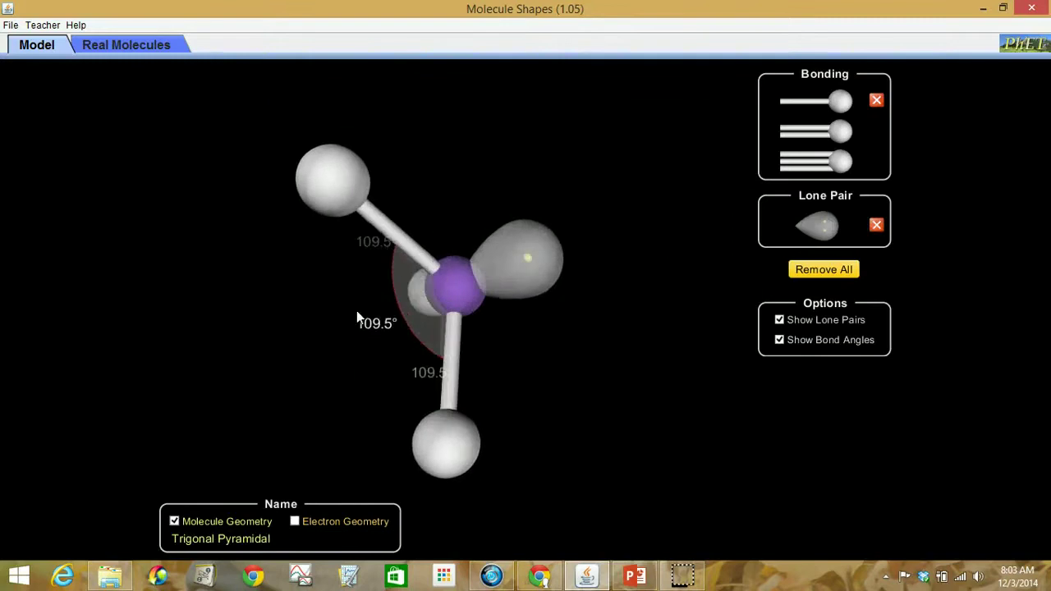
pyautogui.moveTo(282, 241); pyautogui.dragTo(485, 368)
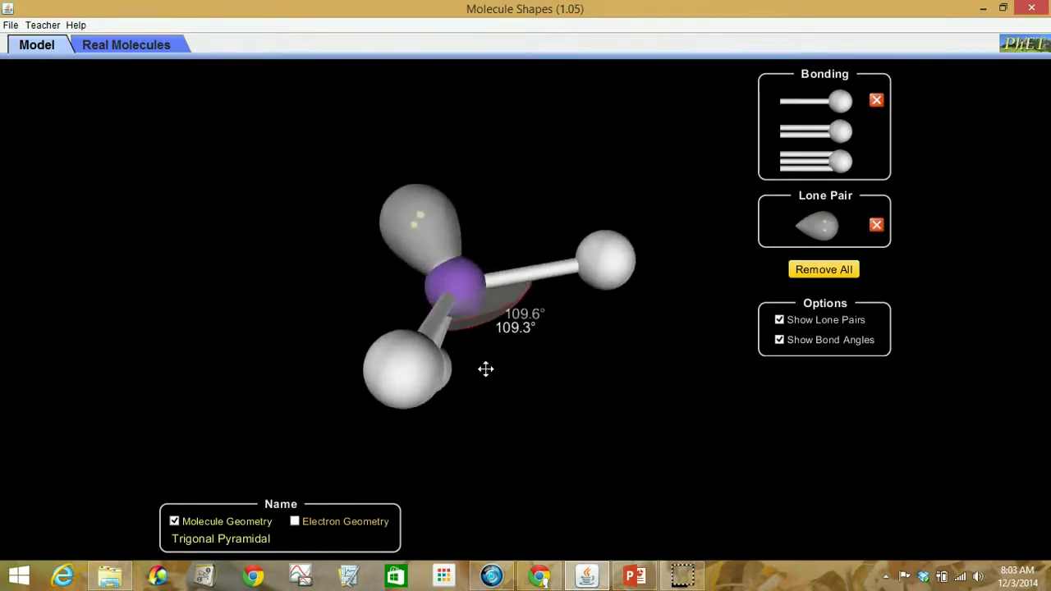
pyautogui.moveTo(614, 288); pyautogui.dragTo(615, 314)
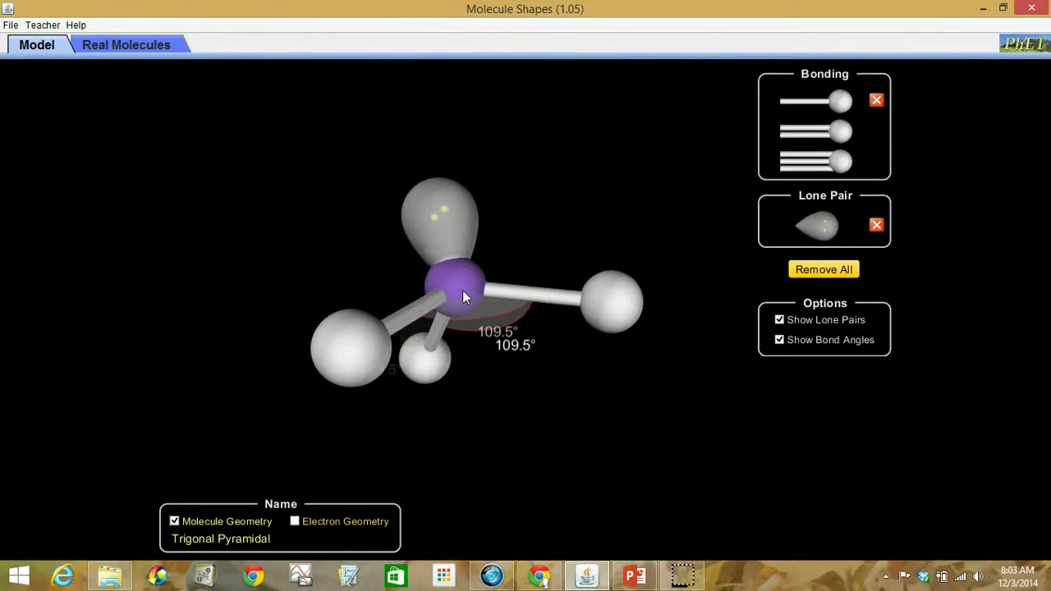
pyautogui.moveTo(462, 297); pyautogui.dragTo(467, 342)
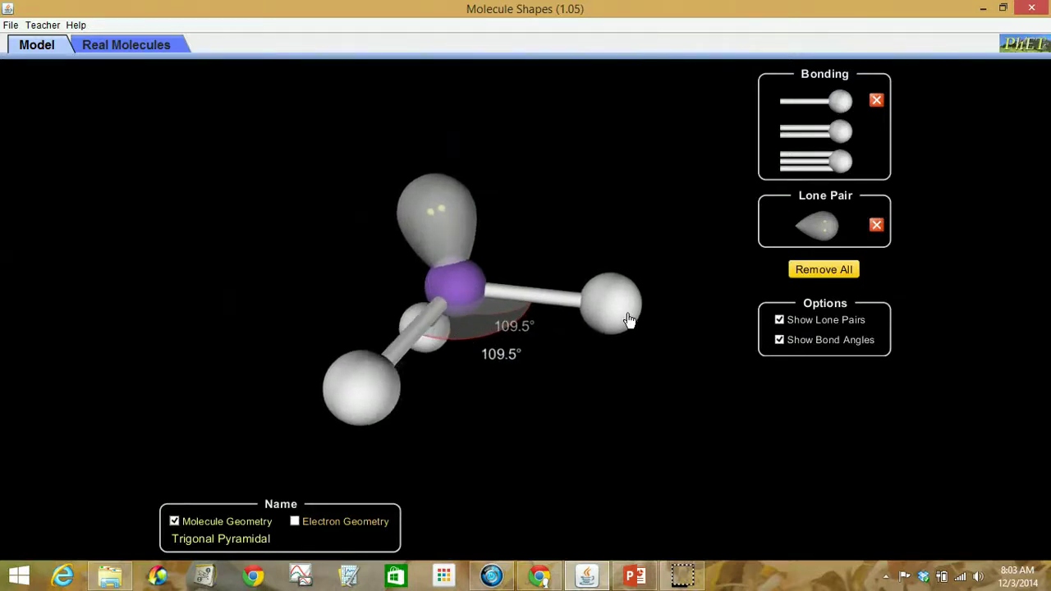
pyautogui.moveTo(628, 320); pyautogui.dragTo(614, 403)
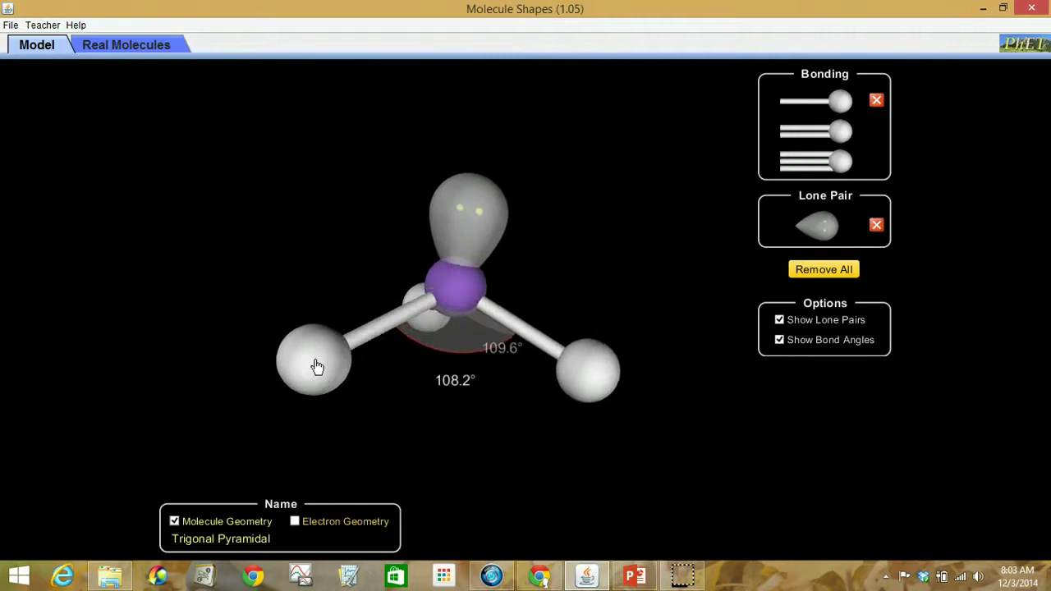
# Examine the three-bond, one-lone-pair molecule from several sides and flip it so the lone pair points down.
pyautogui.moveTo(317, 367); pyautogui.dragTo(321, 380)
pyautogui.moveTo(452, 300); pyautogui.dragTo(467, 370)
pyautogui.moveTo(589, 321); pyautogui.dragTo(586, 357)
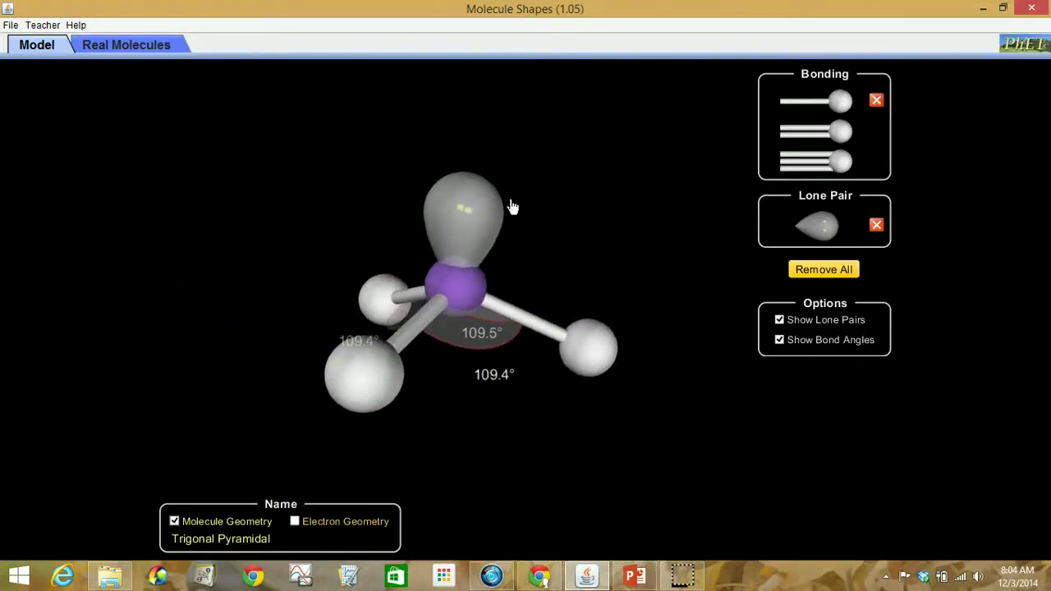
pyautogui.moveTo(460, 216); pyautogui.dragTo(451, 391)
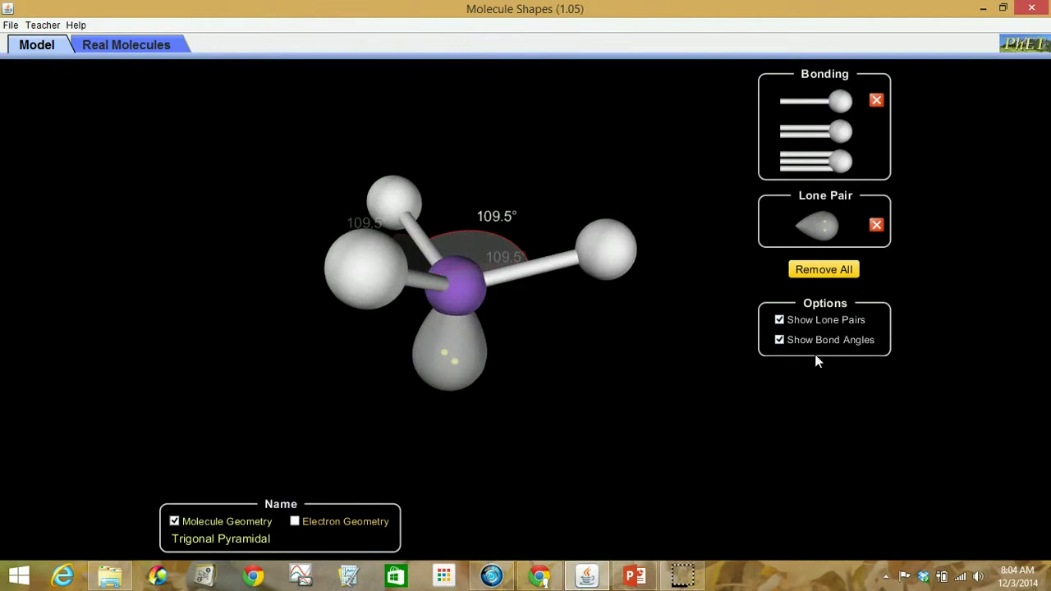
# Hide the lone pair and turn the three-bond molecule so its outer atoms sit below the central atom.
pyautogui.click(779, 320)
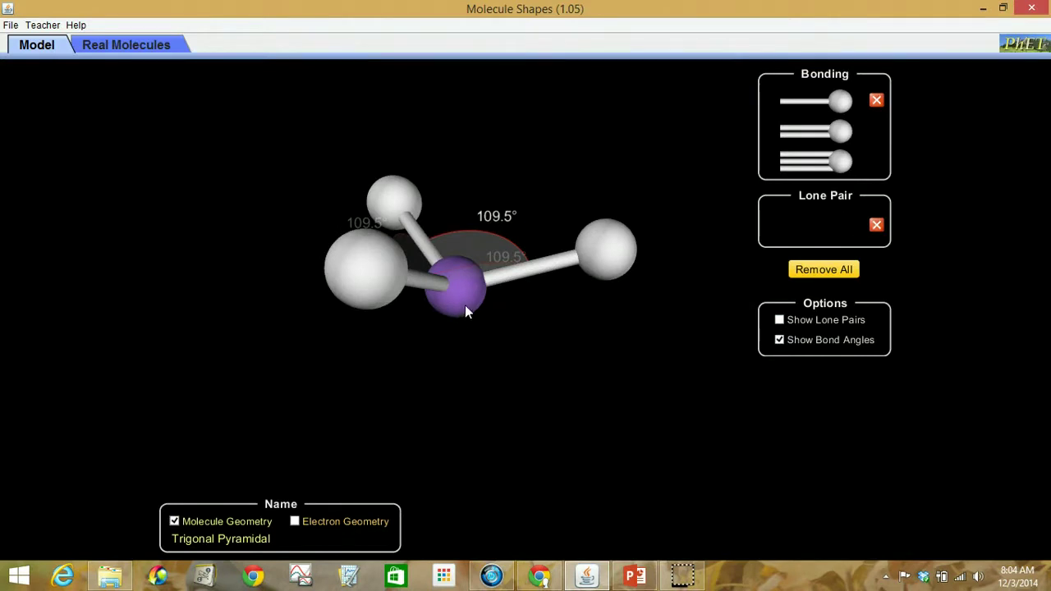
pyautogui.moveTo(464, 305); pyautogui.dragTo(387, 293)
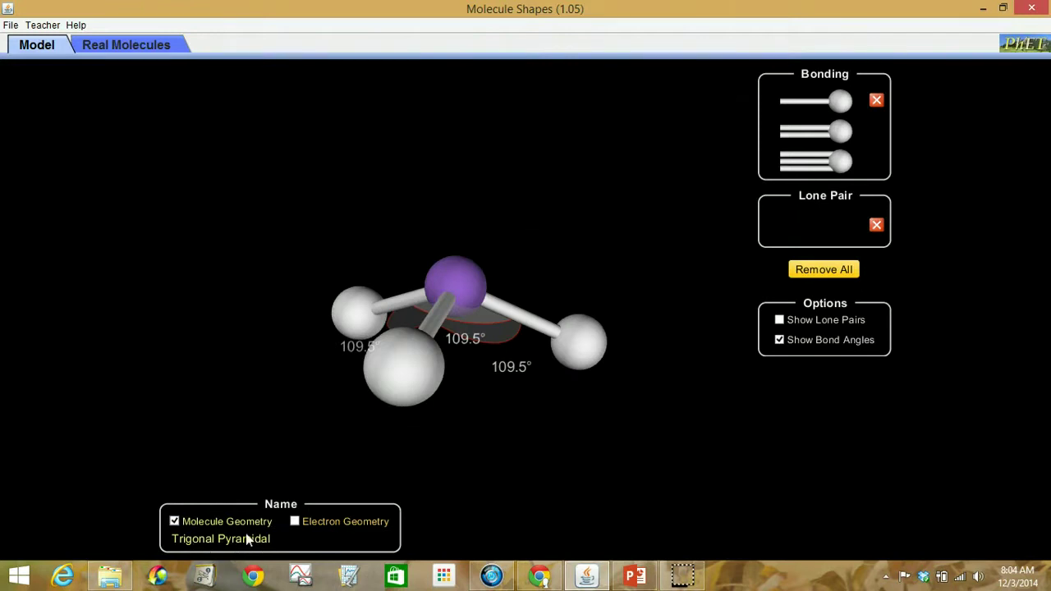
pyautogui.moveTo(451, 285)
pyautogui.mouseDown()
pyautogui.moveTo(427, 276)
pyautogui.moveTo(442, 293)
pyautogui.moveTo(448, 287)
pyautogui.mouseUp()
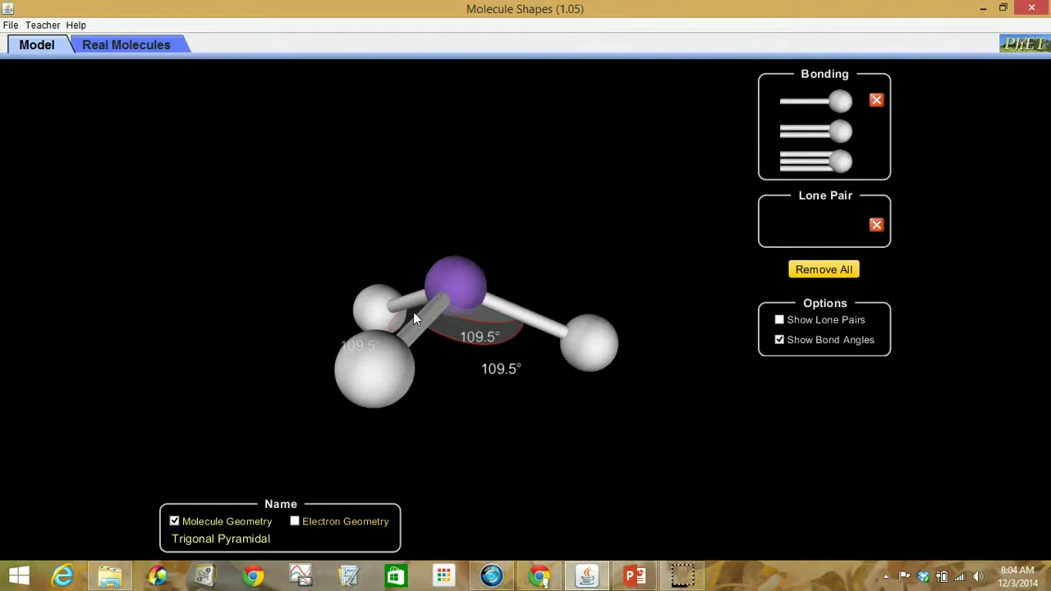
pyautogui.moveTo(450, 266); pyautogui.dragTo(440, 241)
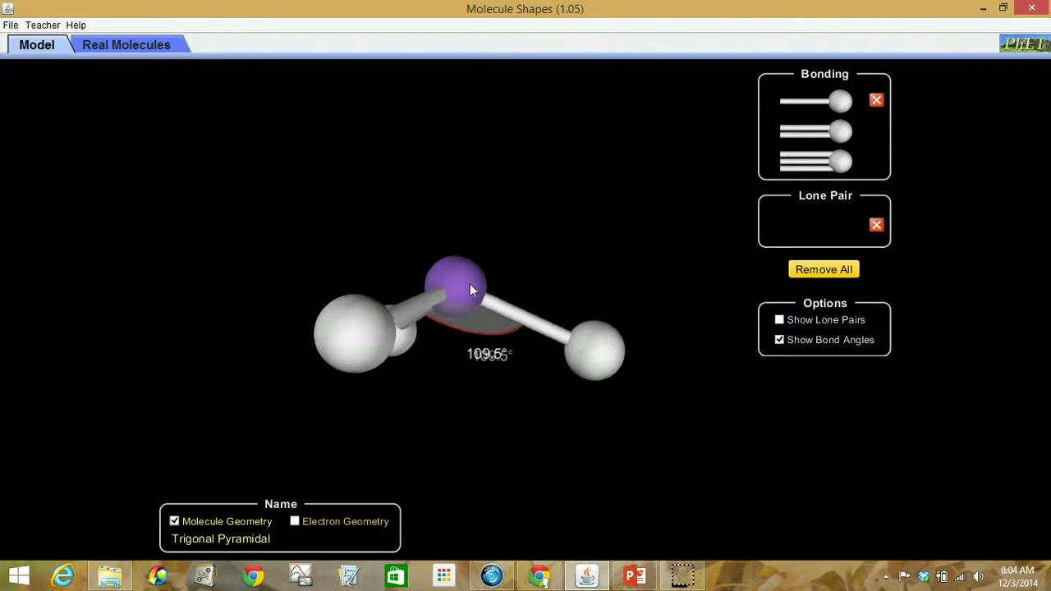
pyautogui.moveTo(470, 290); pyautogui.dragTo(419, 282)
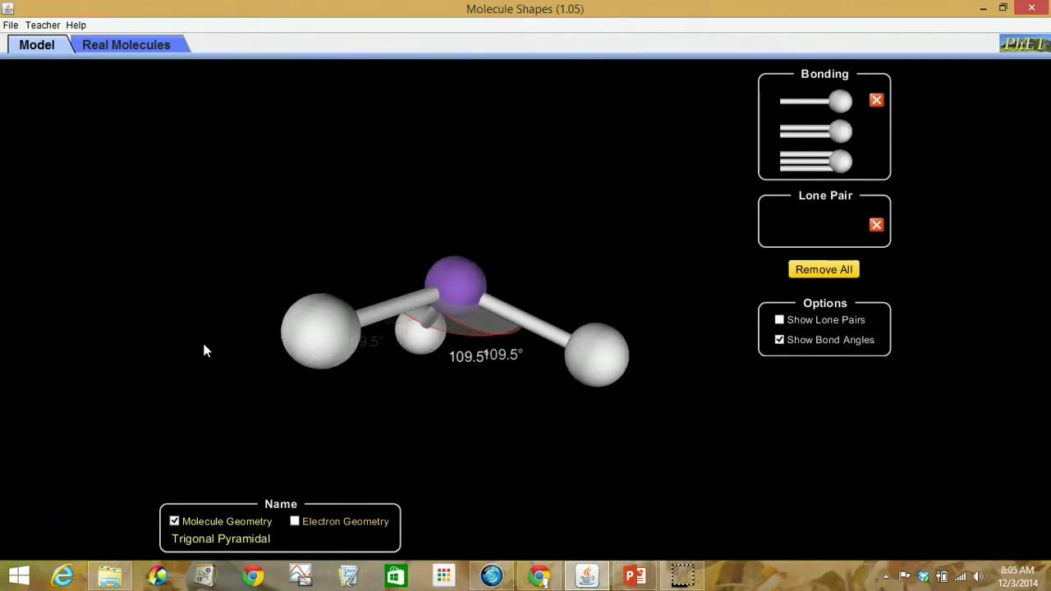
# Display the real NH3 molecule with its bond angles and molecule geometry name shown.
pyautogui.click(138, 51)
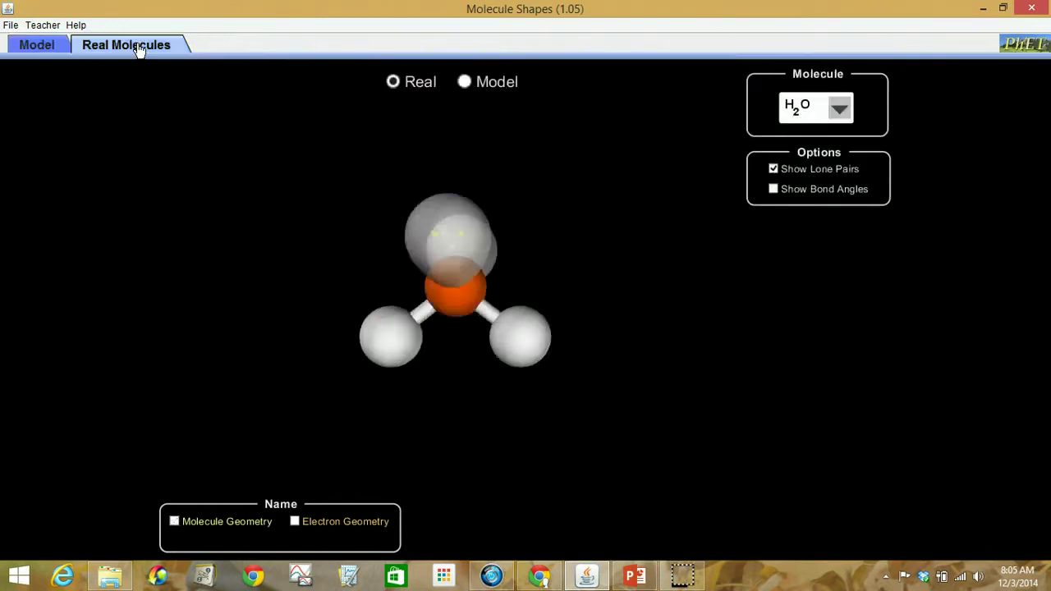
pyautogui.click(848, 119)
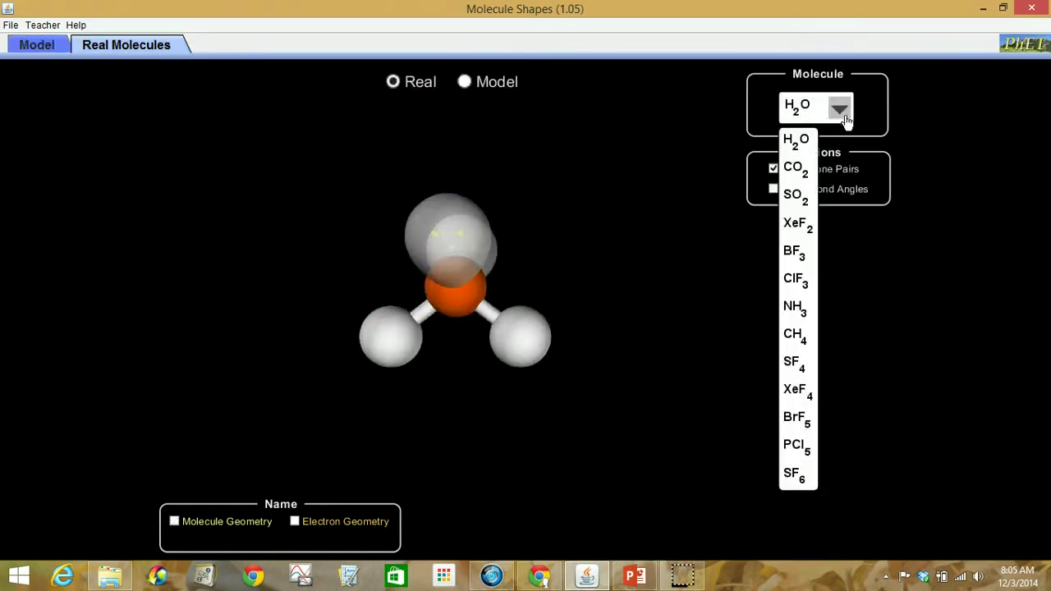
pyautogui.click(795, 310)
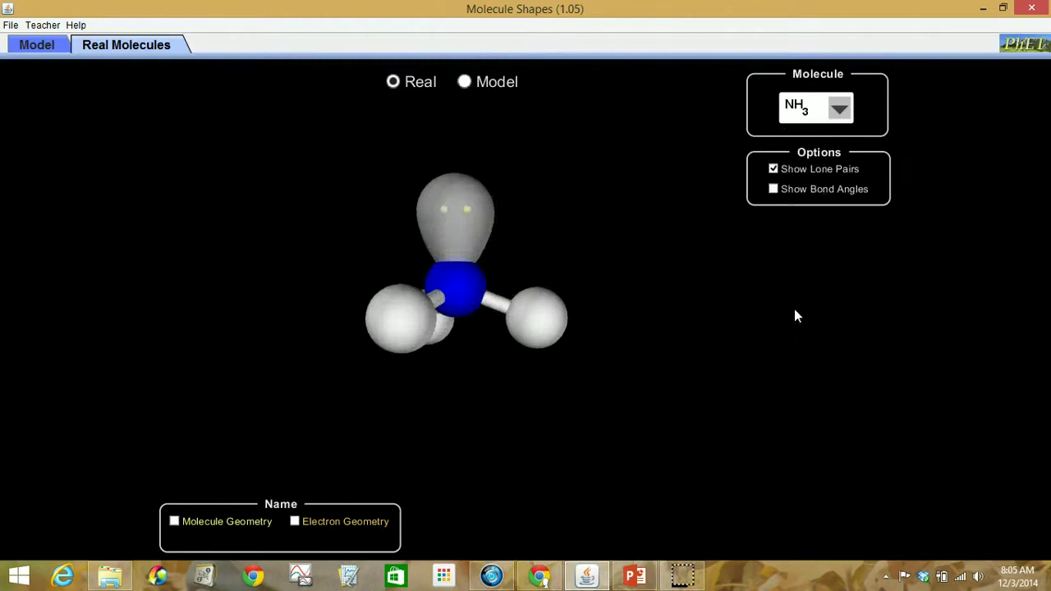
pyautogui.click(773, 189)
pyautogui.click(174, 521)
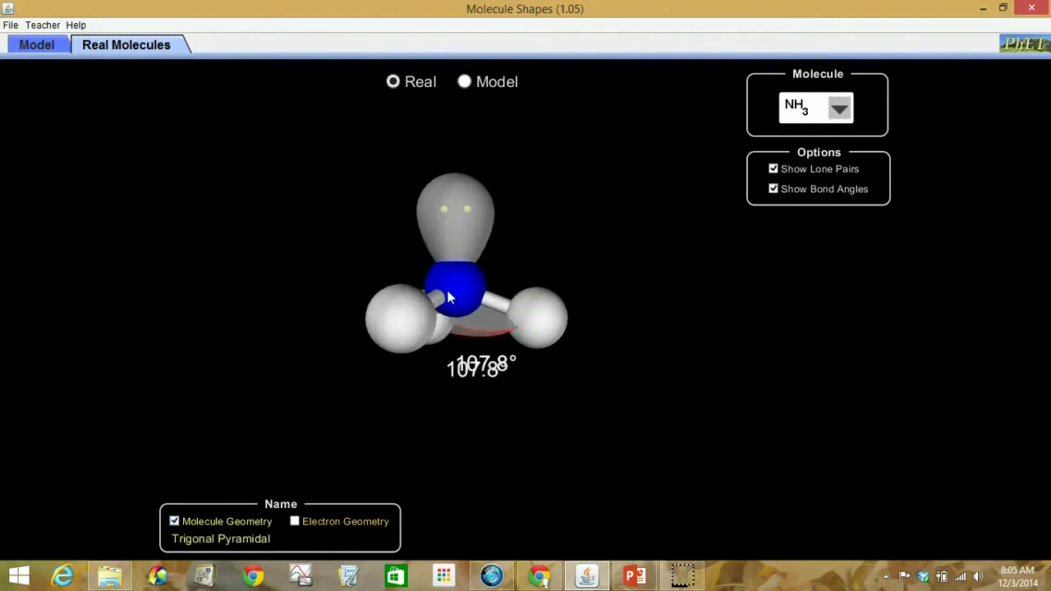
pyautogui.moveTo(448, 290); pyautogui.dragTo(428, 299)
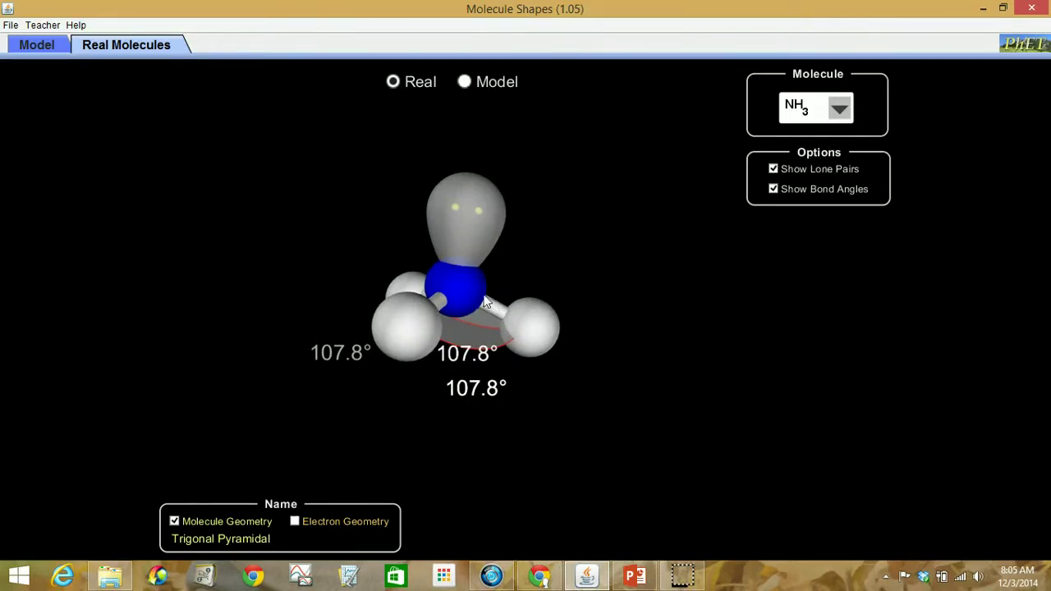
pyautogui.moveTo(485, 302); pyautogui.dragTo(370, 253)
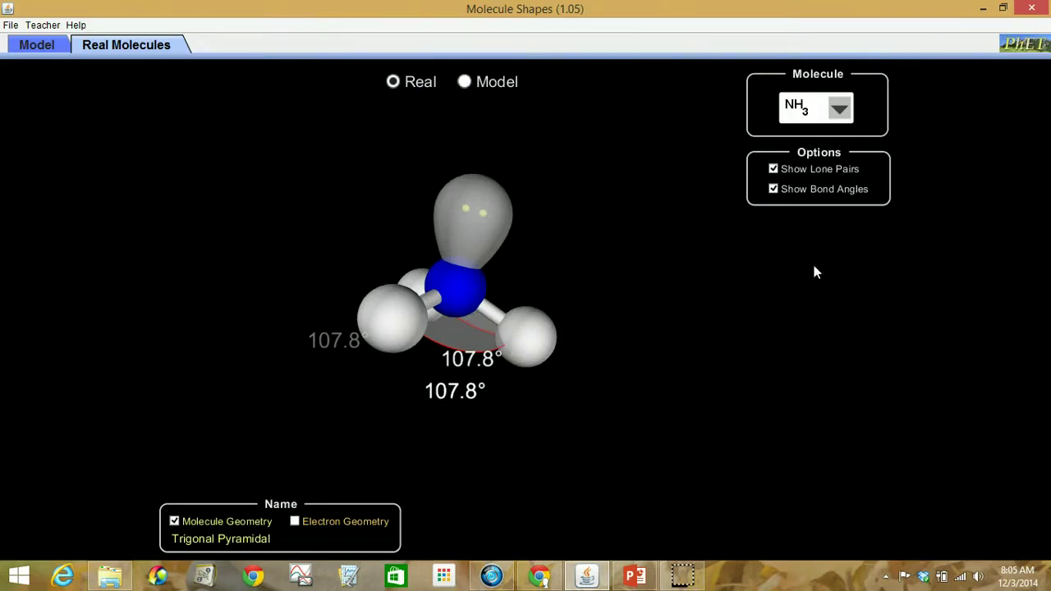
# Hide the lone pair on NH3 and turn the molecule to show its pyramidal shape.
pyautogui.click(773, 170)
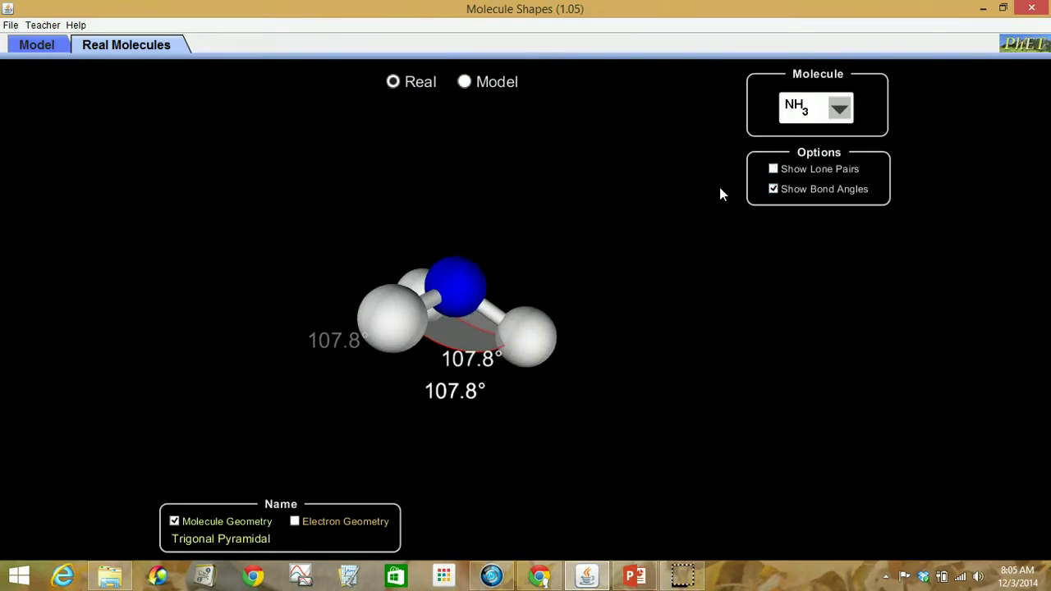
pyautogui.moveTo(485, 280); pyautogui.dragTo(405, 262)
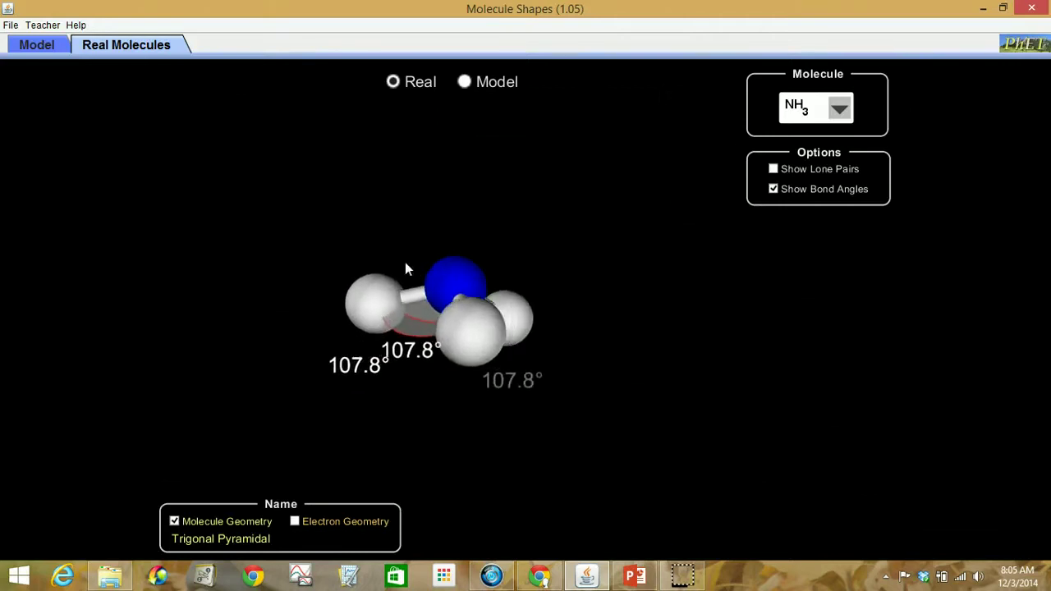
pyautogui.moveTo(469, 289)
pyautogui.mouseDown()
pyautogui.moveTo(397, 267)
pyautogui.moveTo(458, 283)
pyautogui.mouseUp()
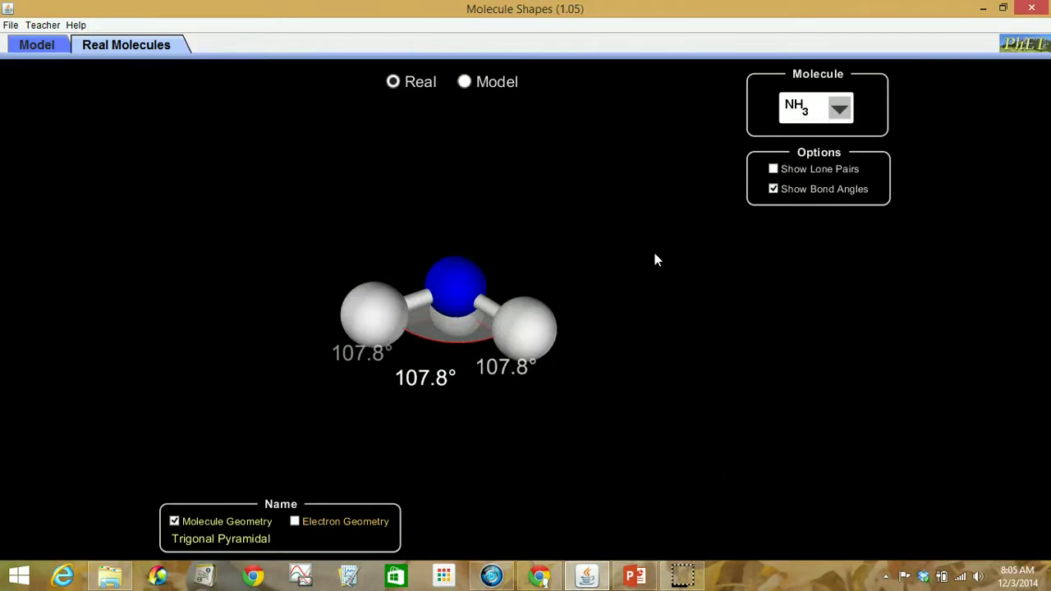
# Return to the generic model, remove one single-bonded atom and turn the remaining two-bond molecule face-on.
pyautogui.click(37, 45)
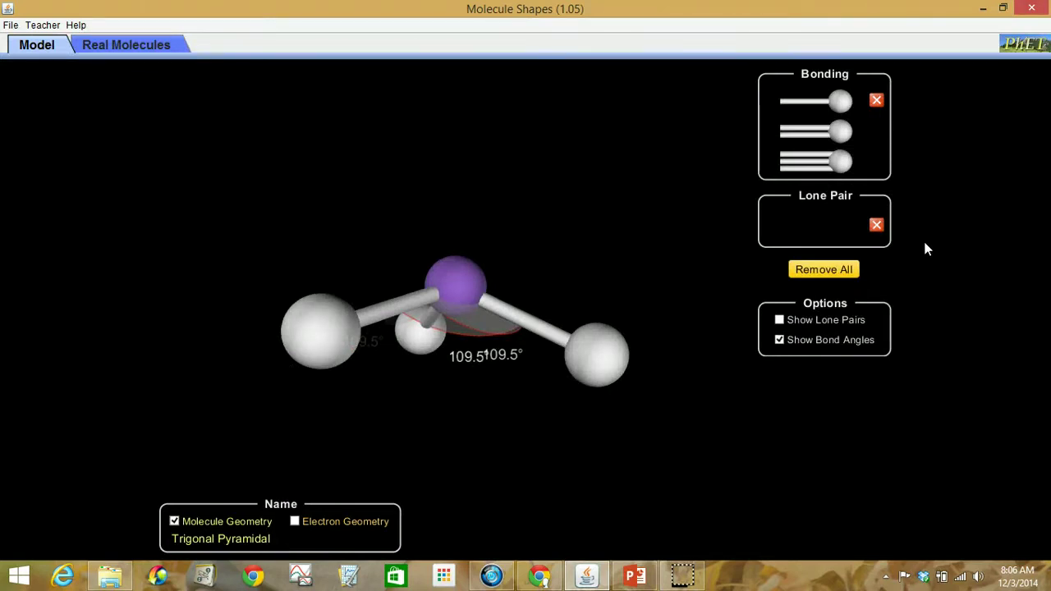
pyautogui.click(876, 100)
pyautogui.moveTo(460, 281); pyautogui.dragTo(417, 249)
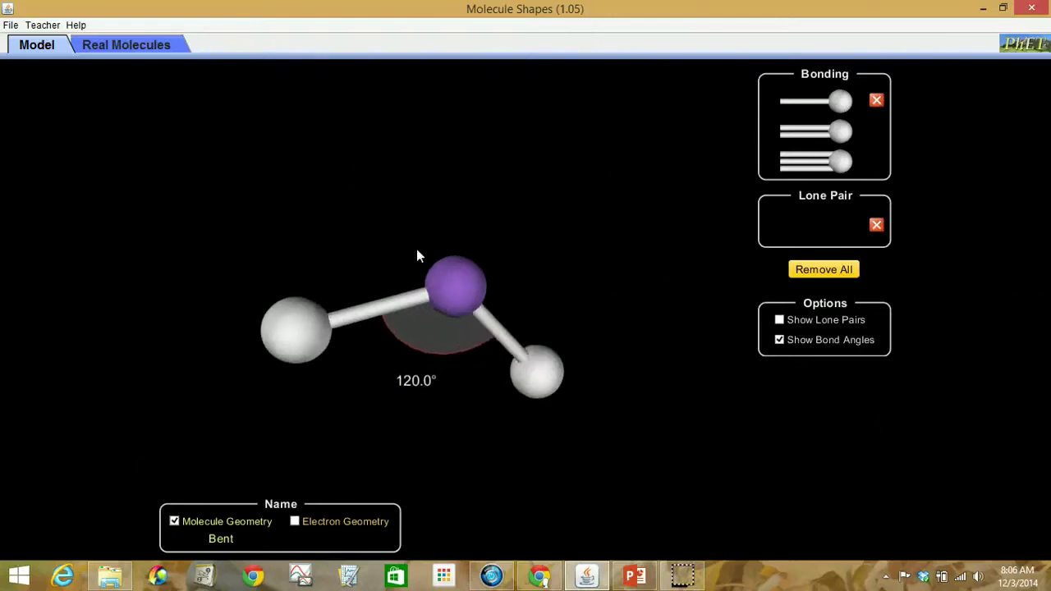
pyautogui.moveTo(464, 293); pyautogui.dragTo(401, 263)
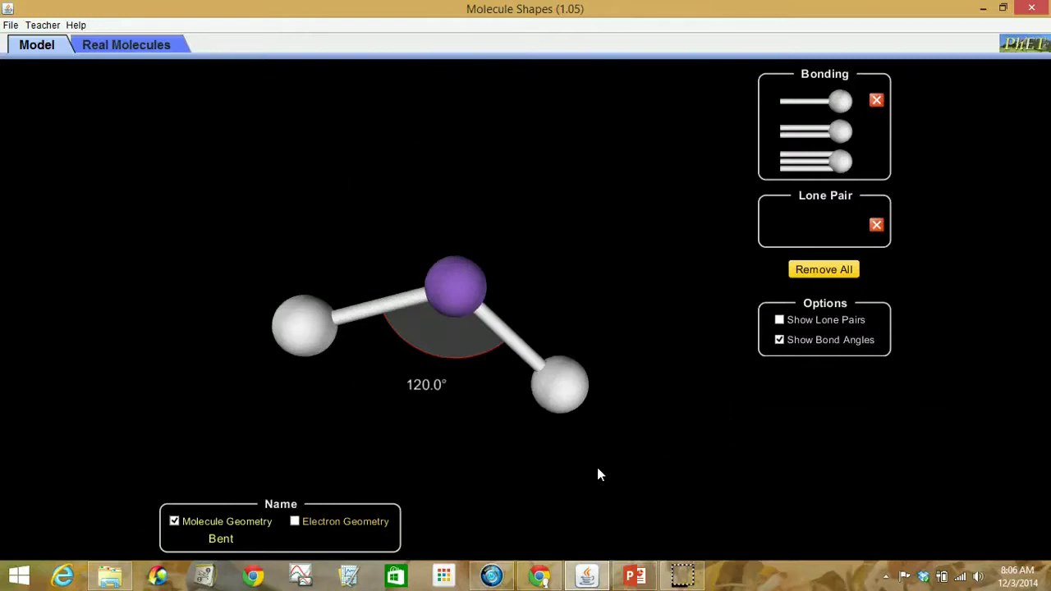
pyautogui.moveTo(421, 273); pyautogui.dragTo(328, 304)
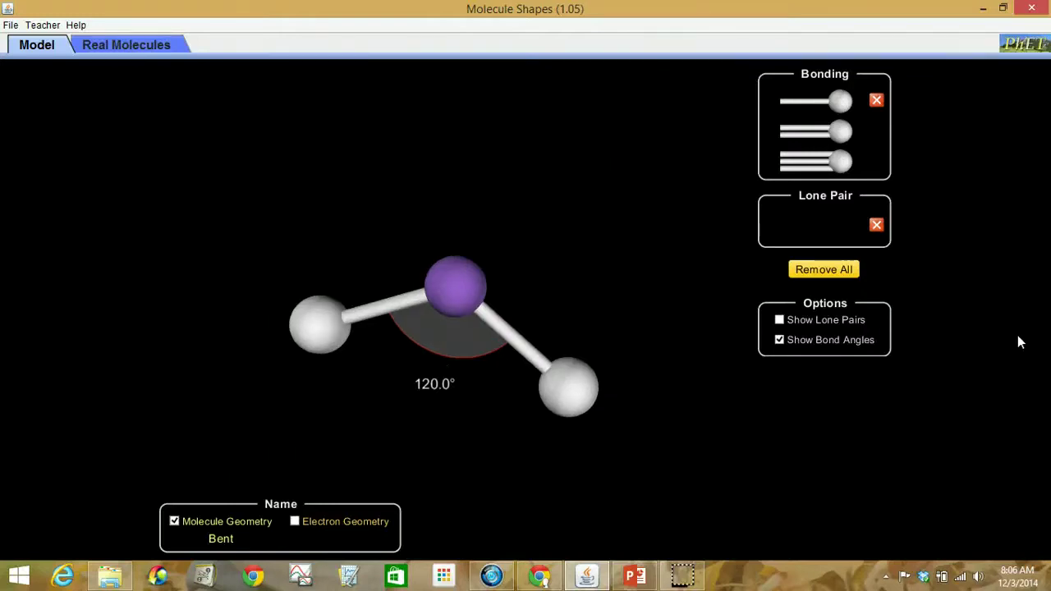
# Show the two-bond molecule's lone pair and turn it edge-on, then face-on with the lone pair pointing up.
pyautogui.click(780, 320)
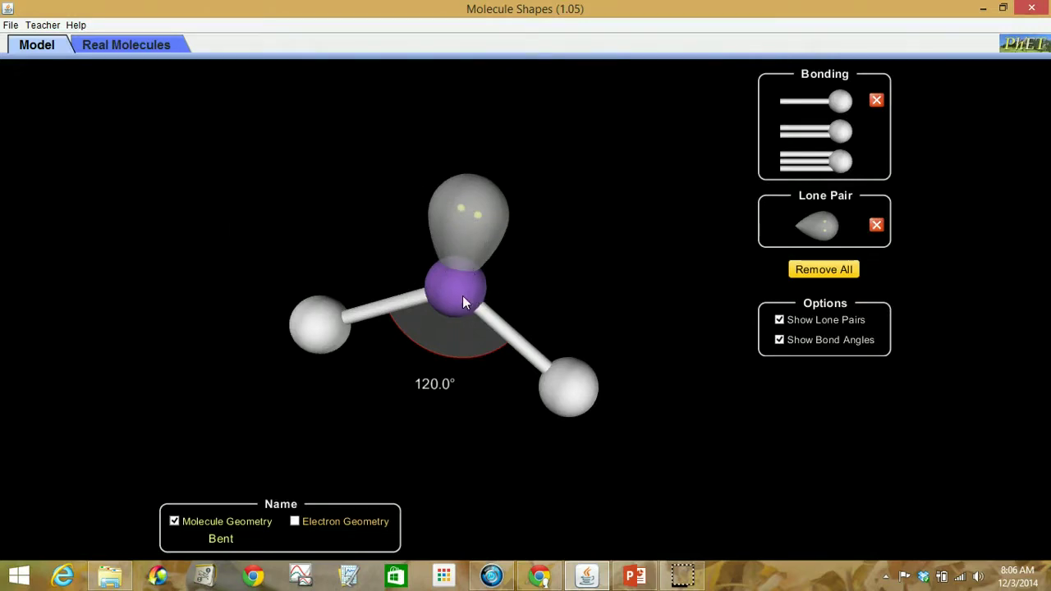
pyautogui.moveTo(463, 302); pyautogui.dragTo(345, 286)
pyautogui.moveTo(450, 288); pyautogui.dragTo(465, 297)
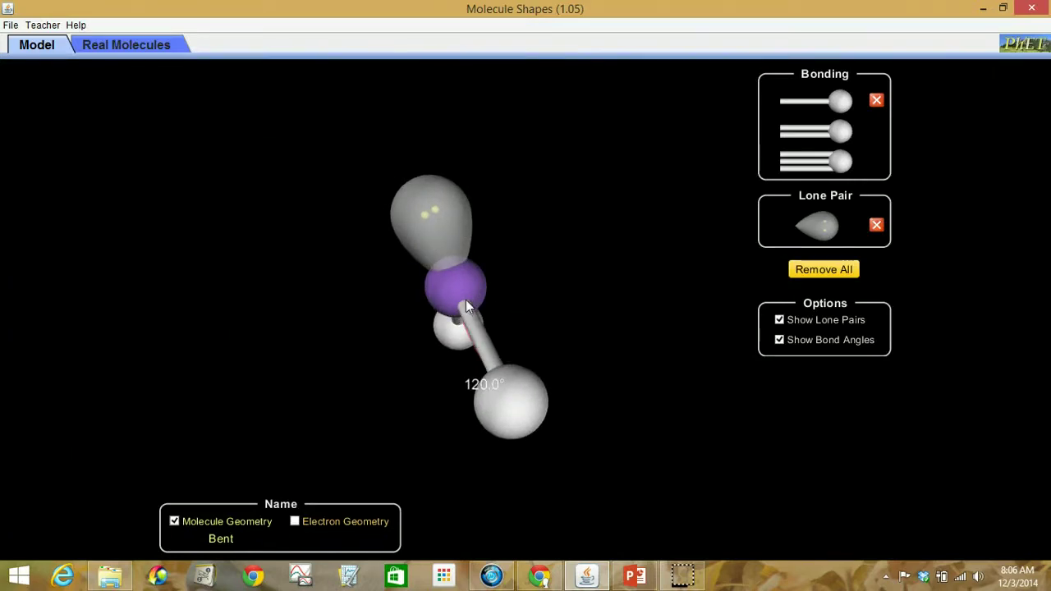
pyautogui.moveTo(465, 303); pyautogui.dragTo(556, 274)
pyautogui.moveTo(462, 291); pyautogui.dragTo(462, 226)
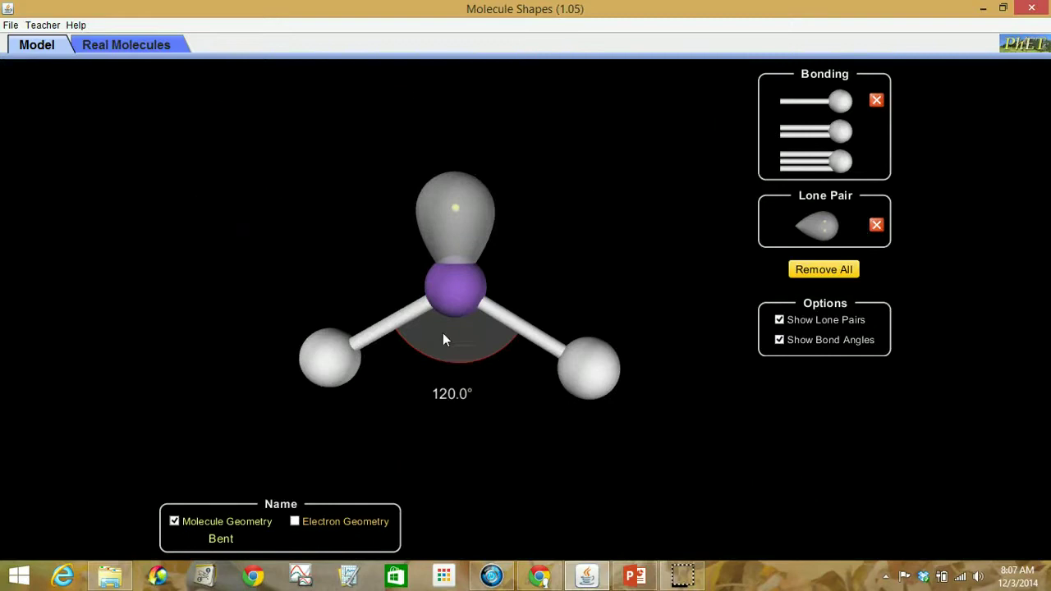
# Add a second lone pair to the two-bond molecule and inspect its shape with lone pairs shown and hidden.
pyautogui.click(826, 229)
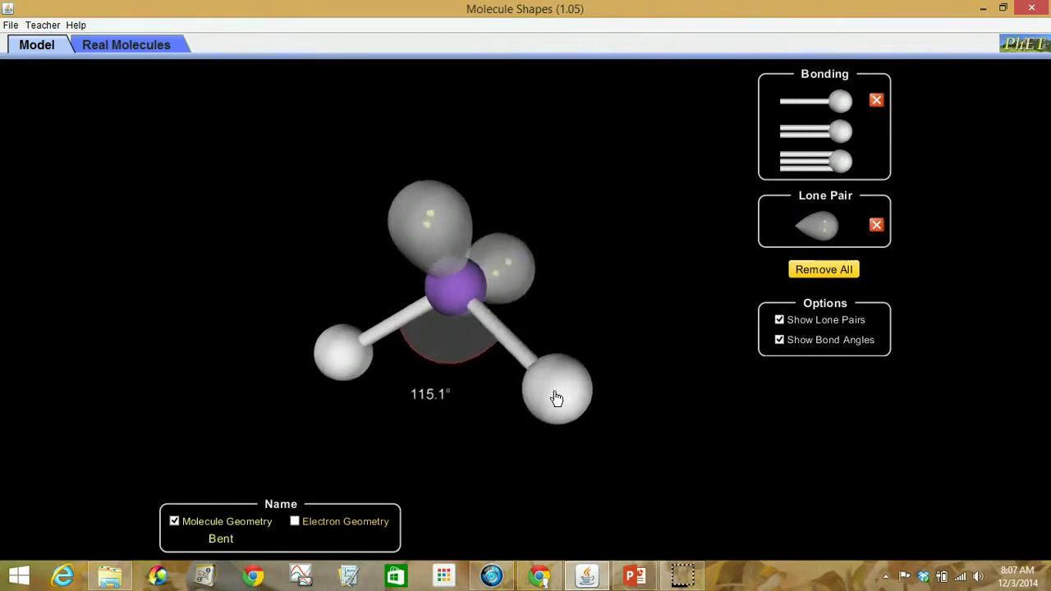
pyautogui.moveTo(556, 399); pyautogui.dragTo(502, 424)
pyautogui.moveTo(429, 300); pyautogui.dragTo(457, 155)
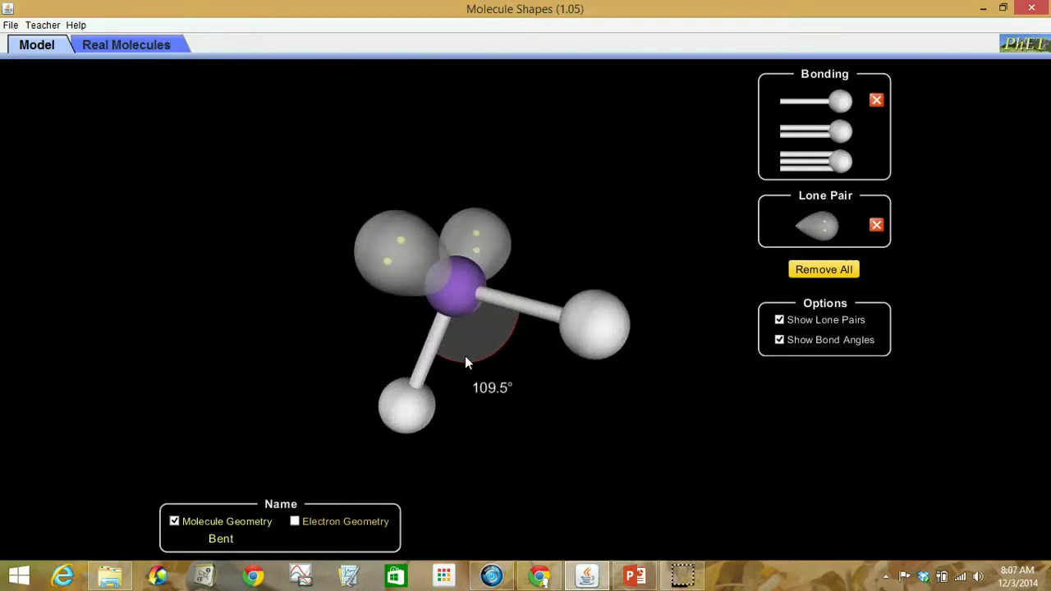
pyautogui.moveTo(460, 302); pyautogui.dragTo(396, 347)
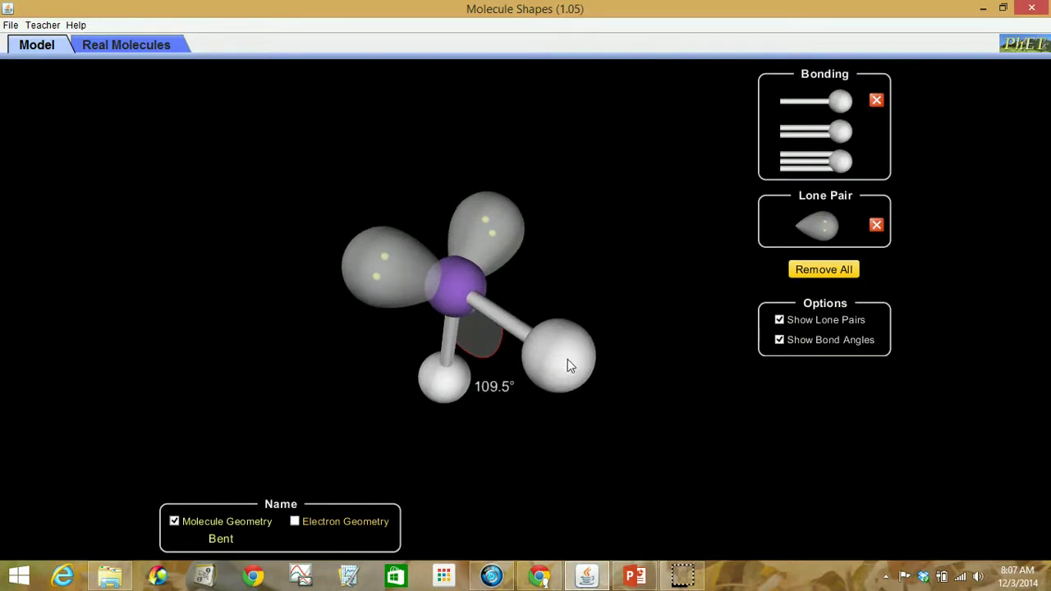
pyautogui.moveTo(566, 364); pyautogui.dragTo(596, 361)
pyautogui.moveTo(460, 289); pyautogui.dragTo(487, 334)
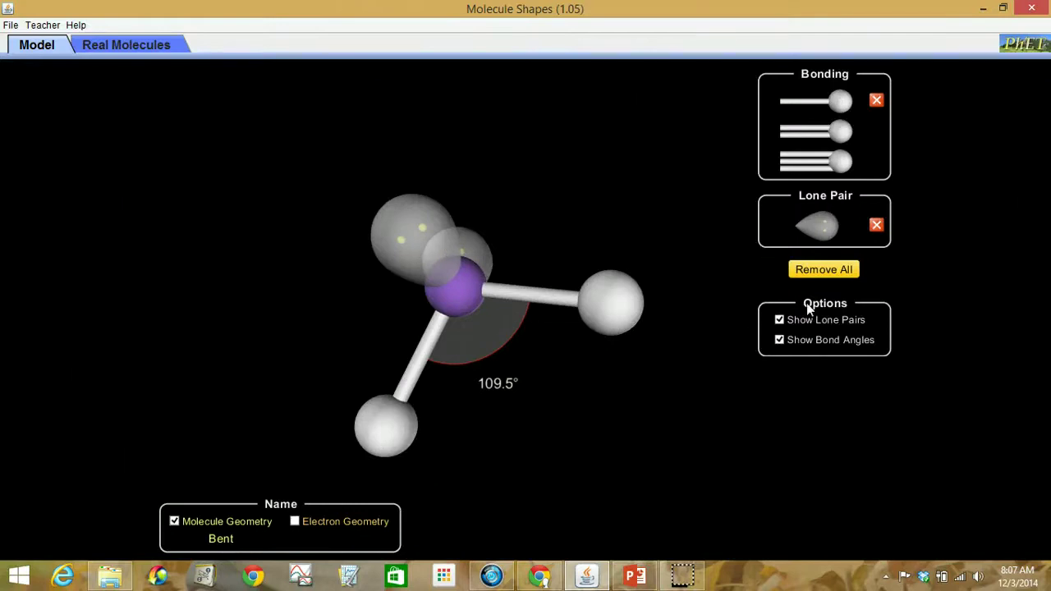
pyautogui.click(780, 320)
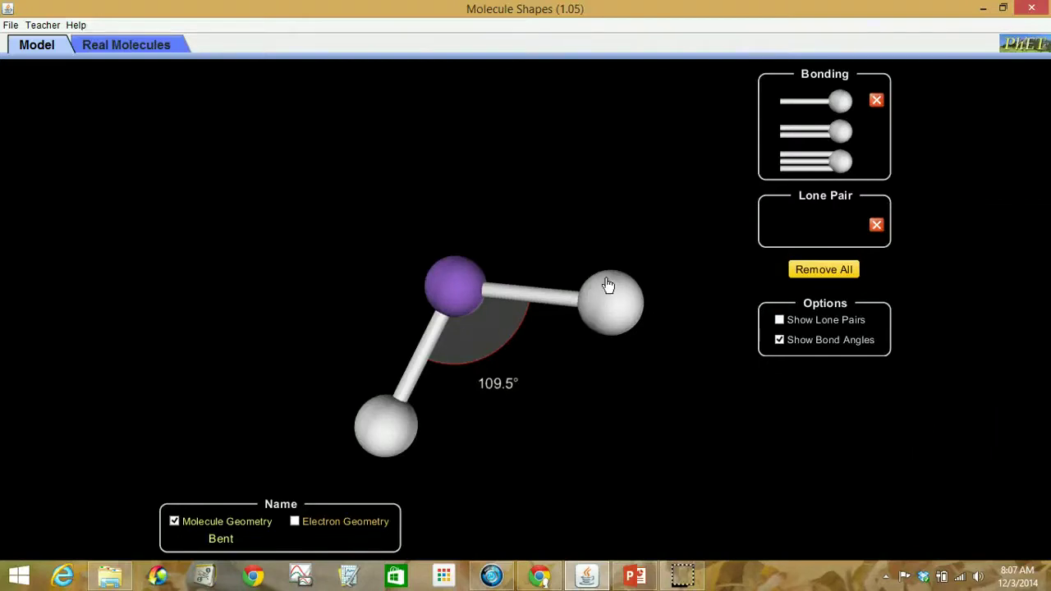
# Display the real H2O molecule with its lone pairs shown.
pyautogui.click(140, 48)
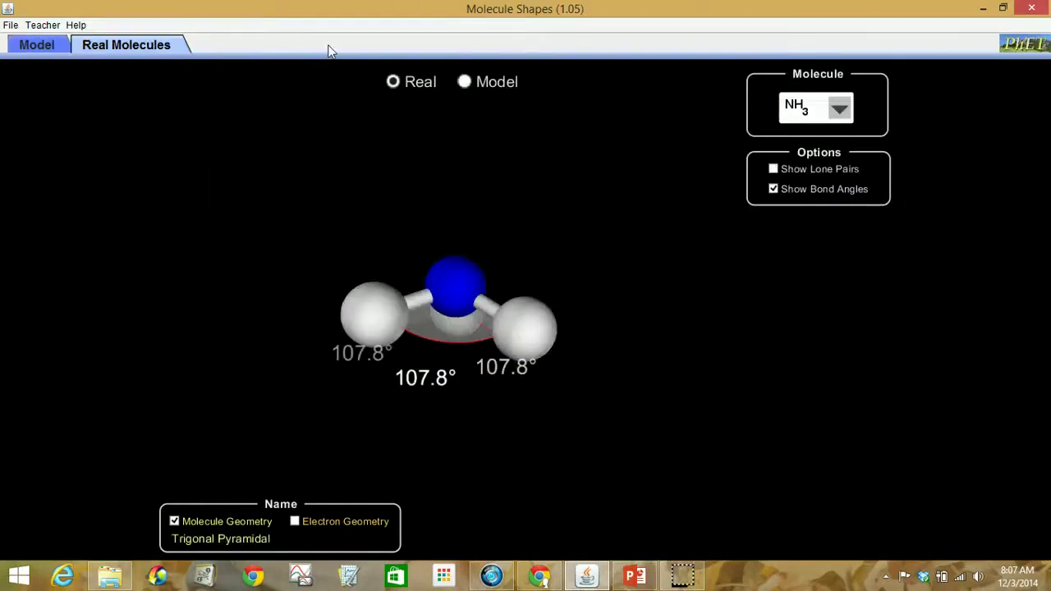
pyautogui.click(842, 109)
pyautogui.click(800, 141)
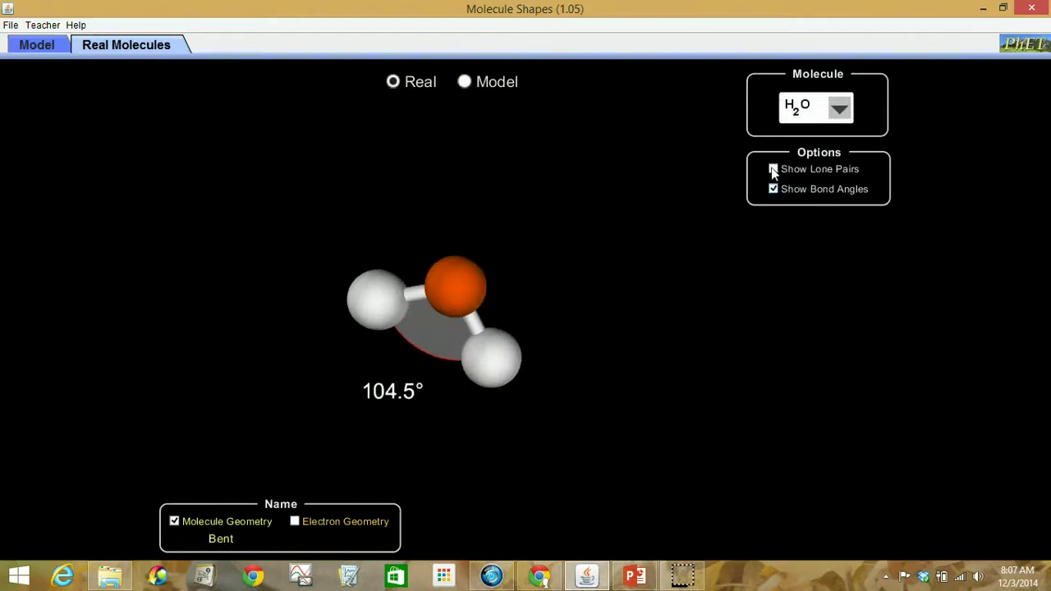
pyautogui.click(772, 169)
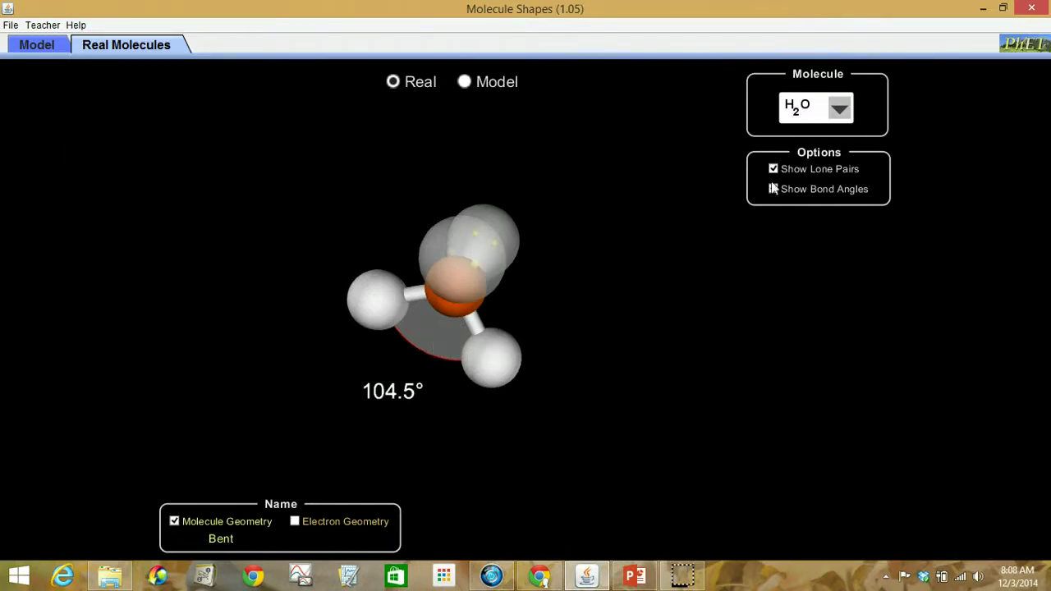
# Display the real SO2 molecule and reposition its double-bonded atoms to view the bent shape.
pyautogui.click(838, 113)
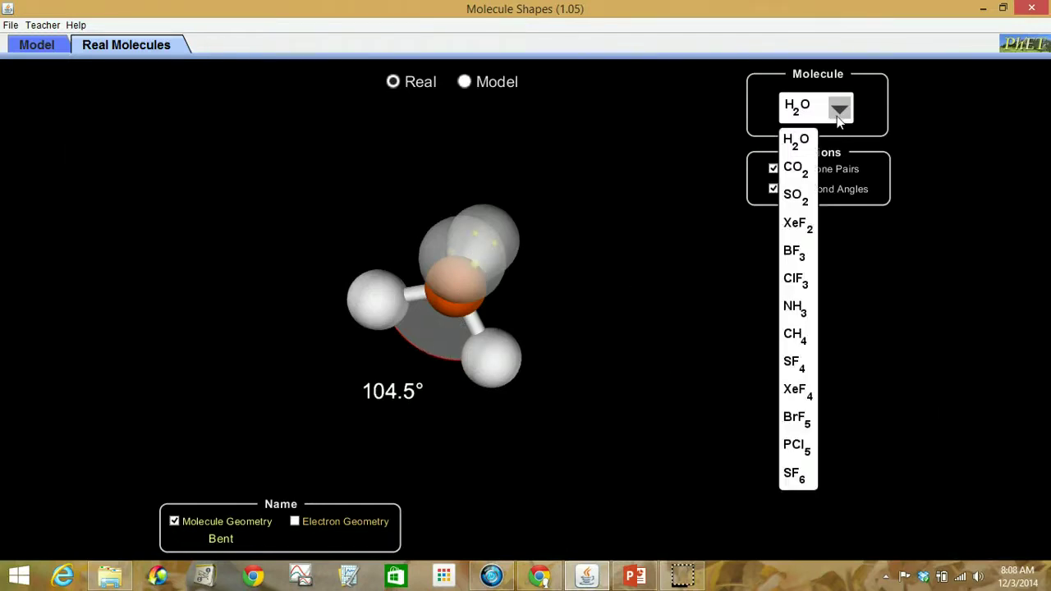
pyautogui.click(796, 193)
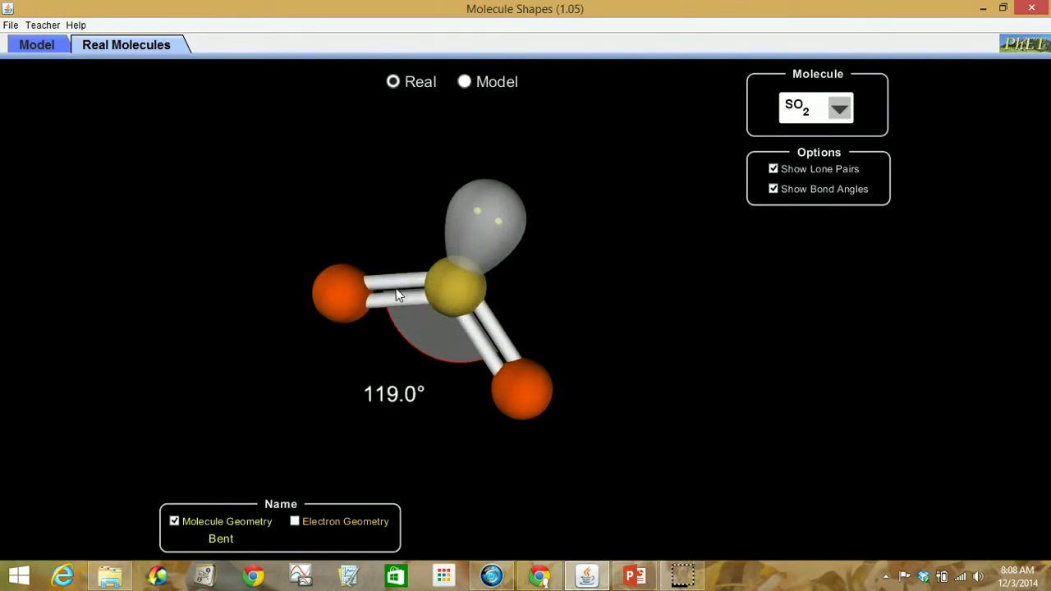
pyautogui.moveTo(521, 391); pyautogui.dragTo(558, 366)
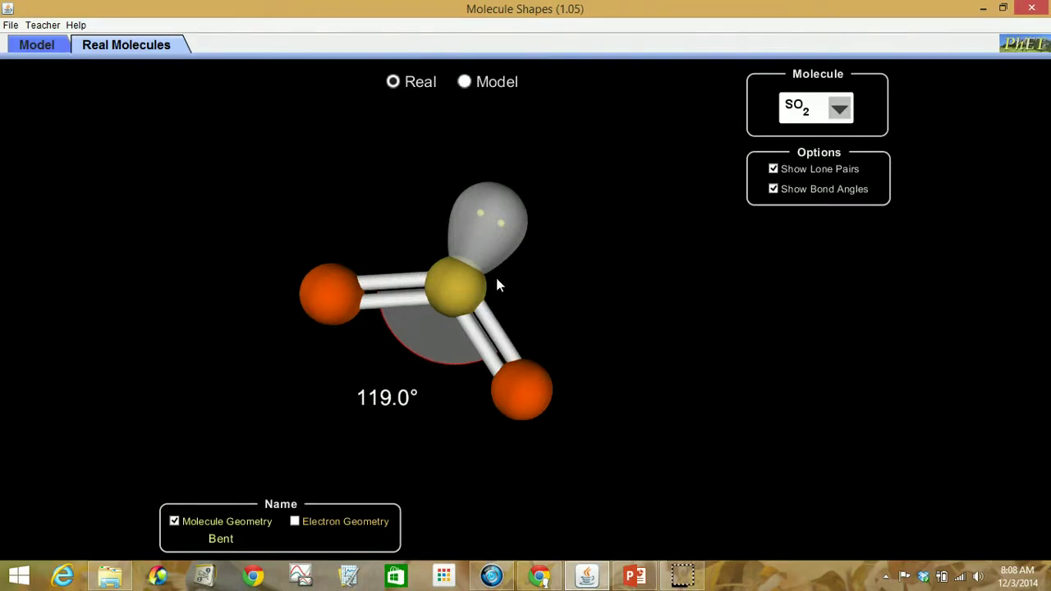
pyautogui.moveTo(518, 399); pyautogui.dragTo(463, 290)
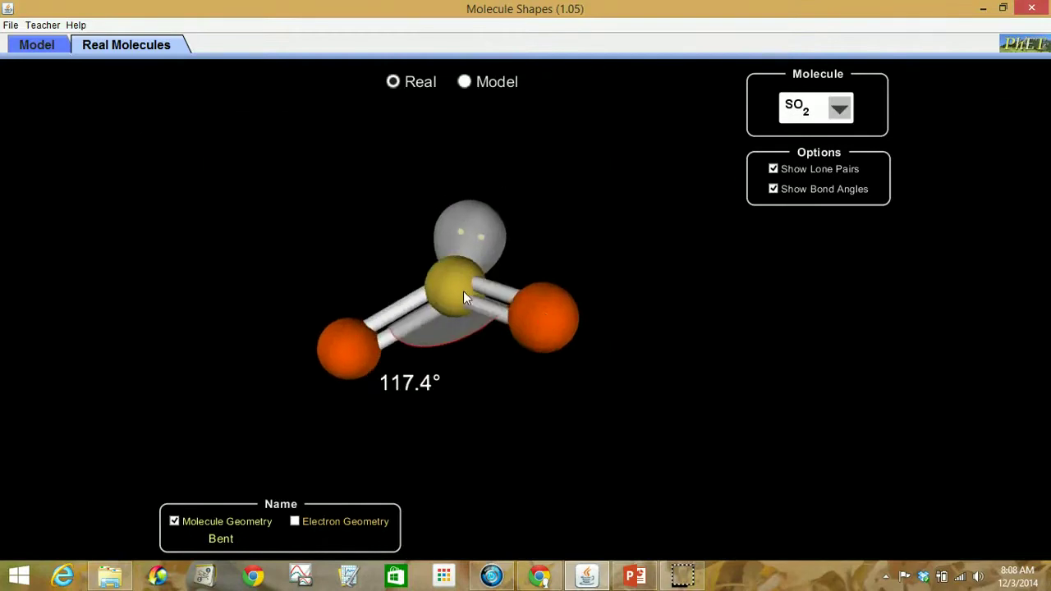
# Compare the ideal model of SO2 with the real SO2 molecule's bond angle.
pyautogui.click(466, 83)
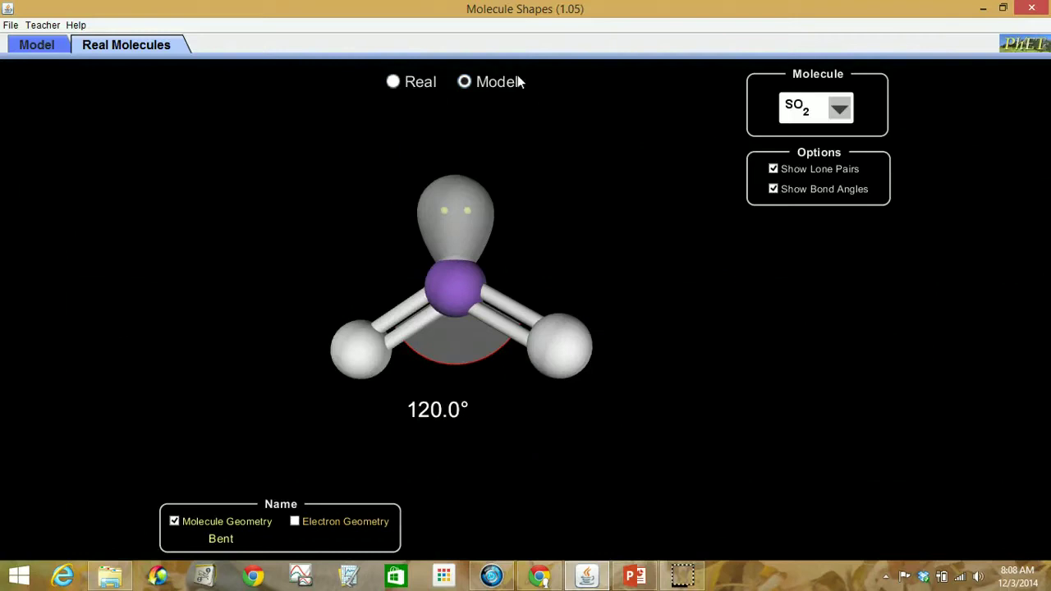
pyautogui.click(395, 84)
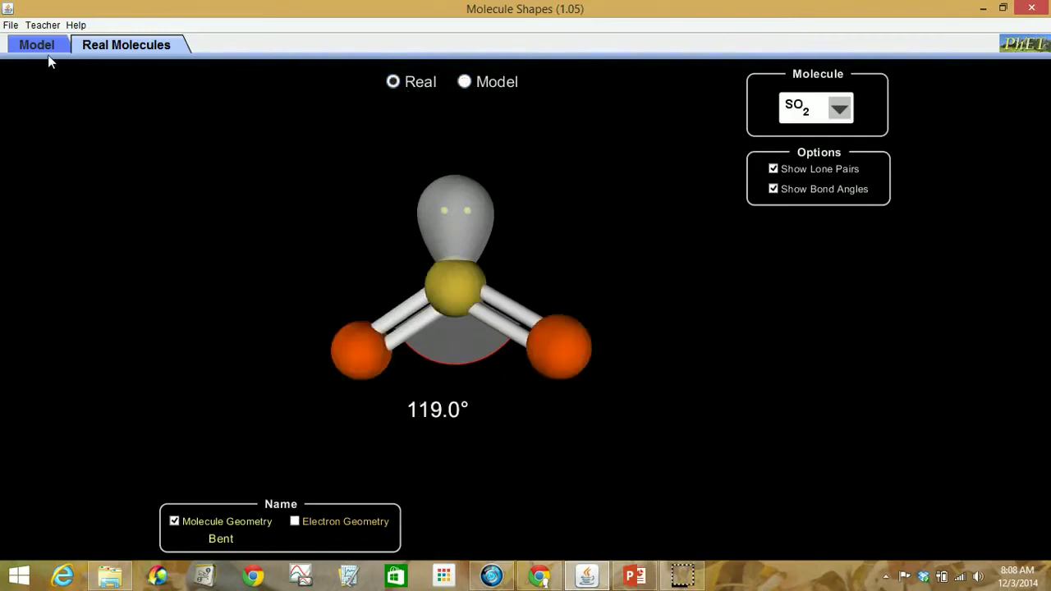
# Return to the build-your-own model, remove both lone pairs from the two-bond molecule and turn it to inspect the shape.
pyautogui.click(37, 45)
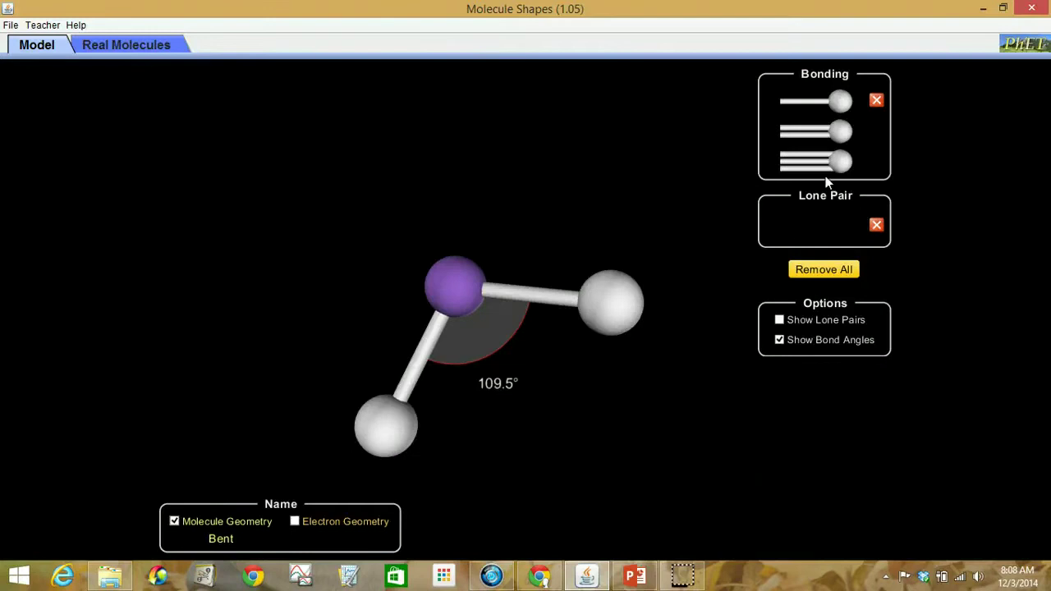
pyautogui.click(875, 225)
pyautogui.moveTo(676, 216); pyautogui.dragTo(632, 296)
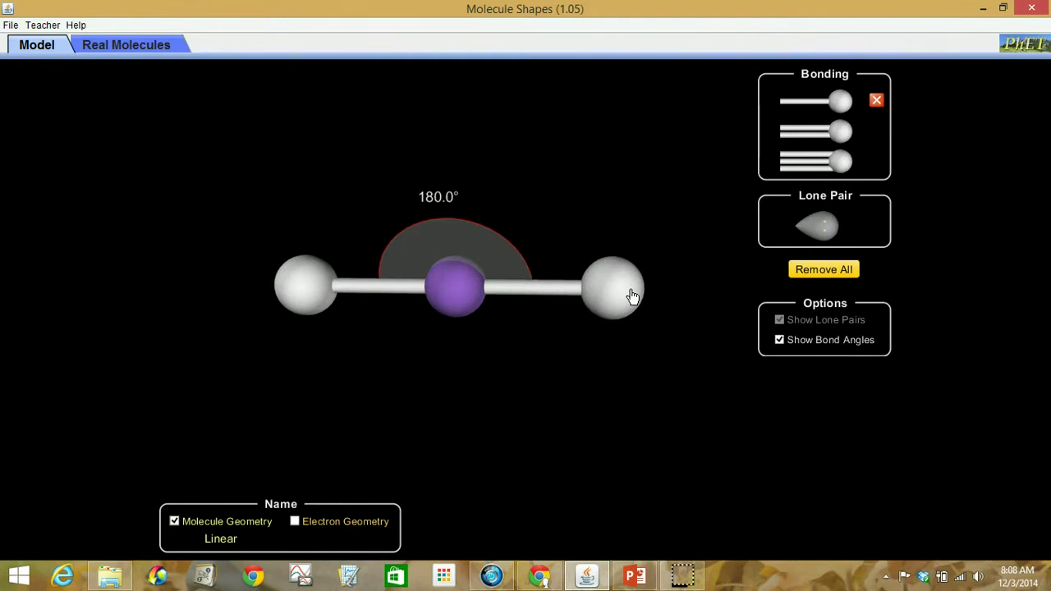
pyautogui.moveTo(632, 296); pyautogui.dragTo(677, 289)
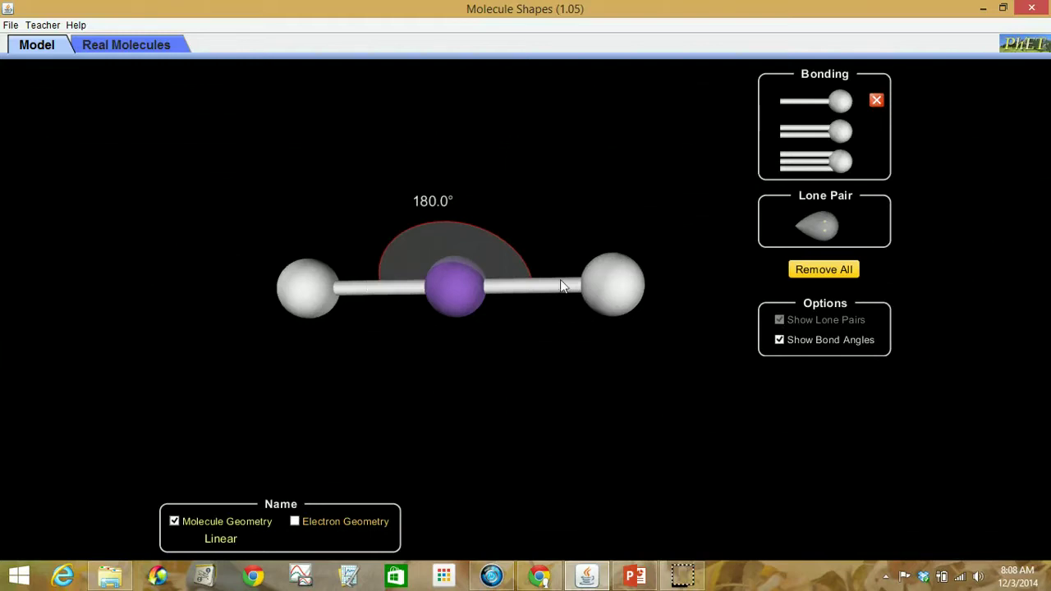
# Add two single bonds to make a four-bond molecule and turn it to inspect the tetrahedral shape from several sides.
pyautogui.click(841, 104)
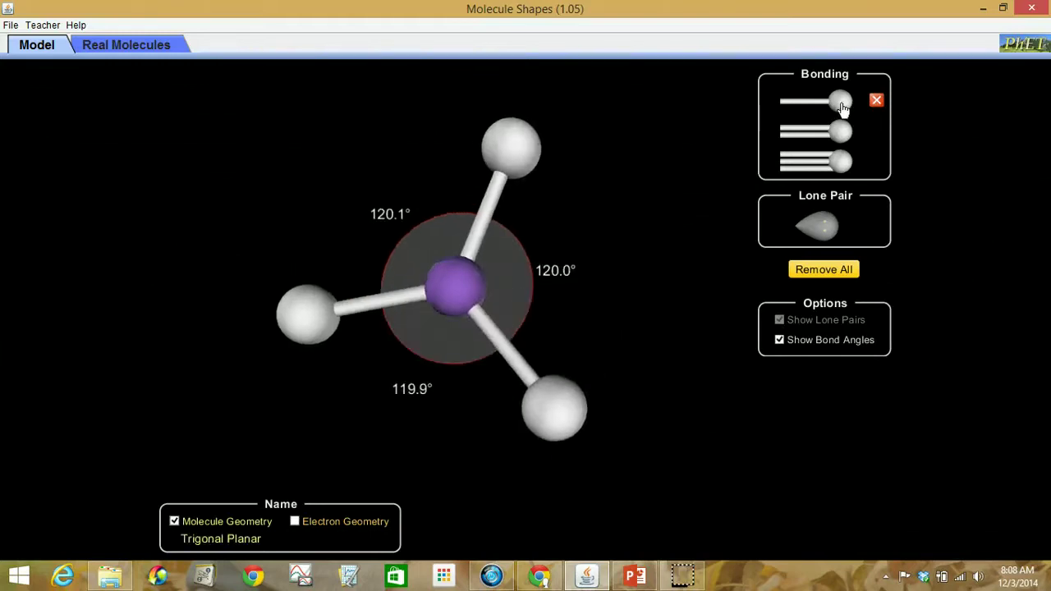
pyautogui.click(842, 104)
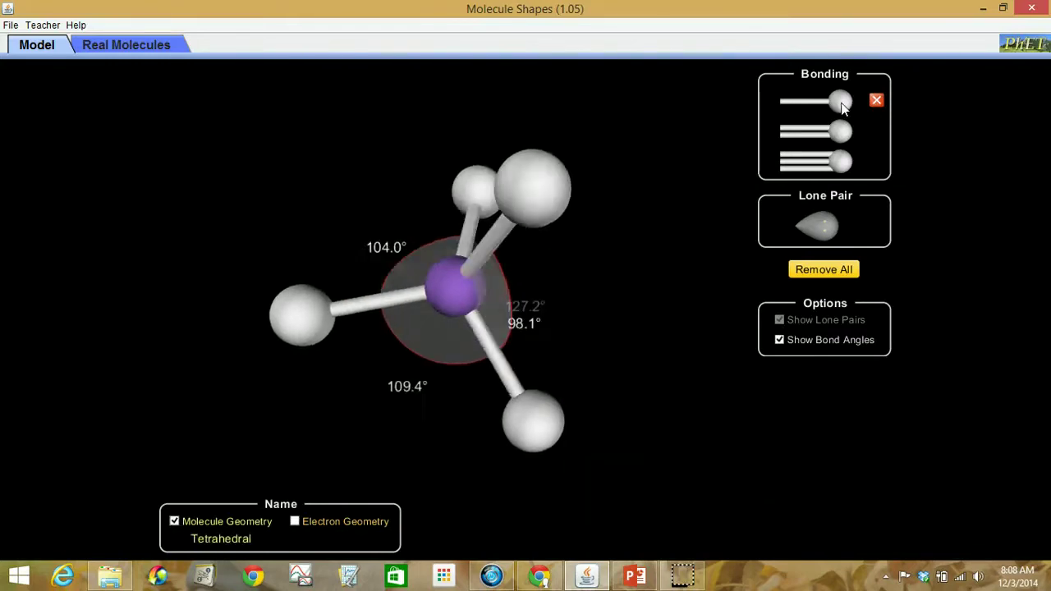
pyautogui.moveTo(518, 206); pyautogui.dragTo(403, 133)
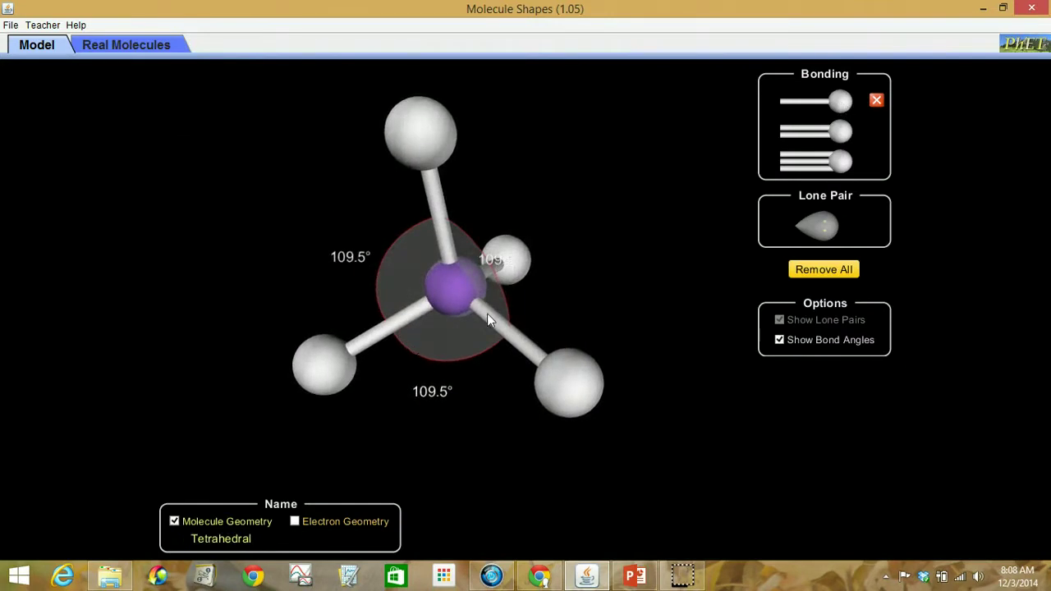
pyautogui.moveTo(457, 293); pyautogui.dragTo(435, 275)
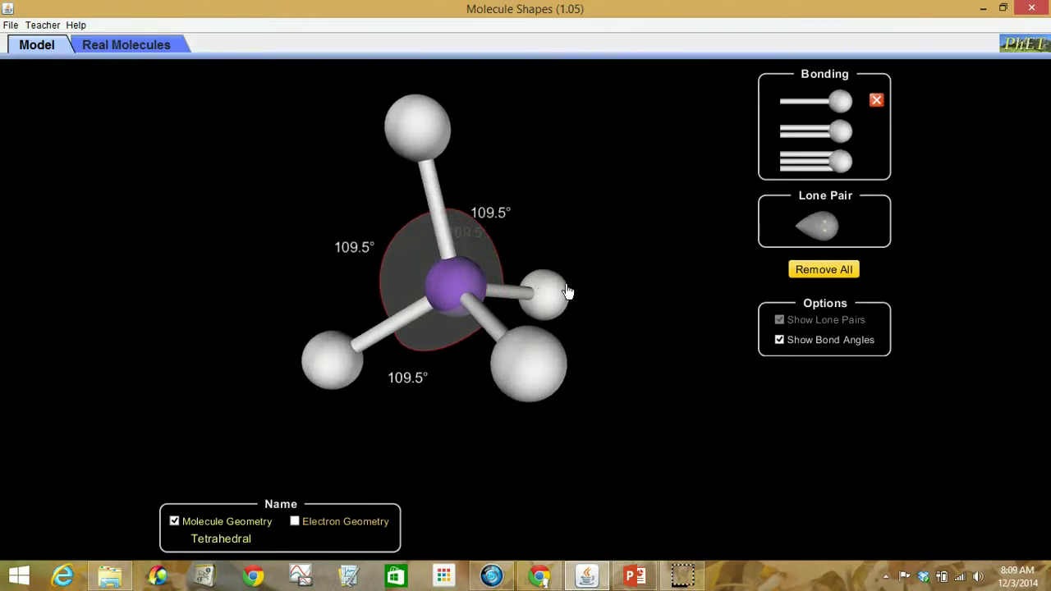
pyautogui.moveTo(532, 383); pyautogui.dragTo(342, 392)
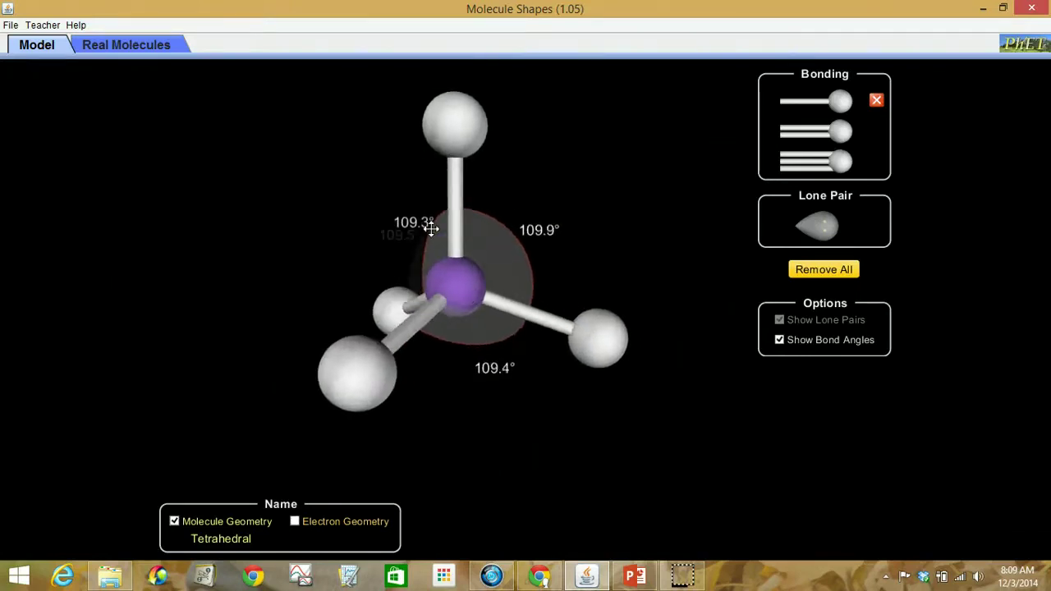
pyautogui.moveTo(461, 286); pyautogui.dragTo(520, 290)
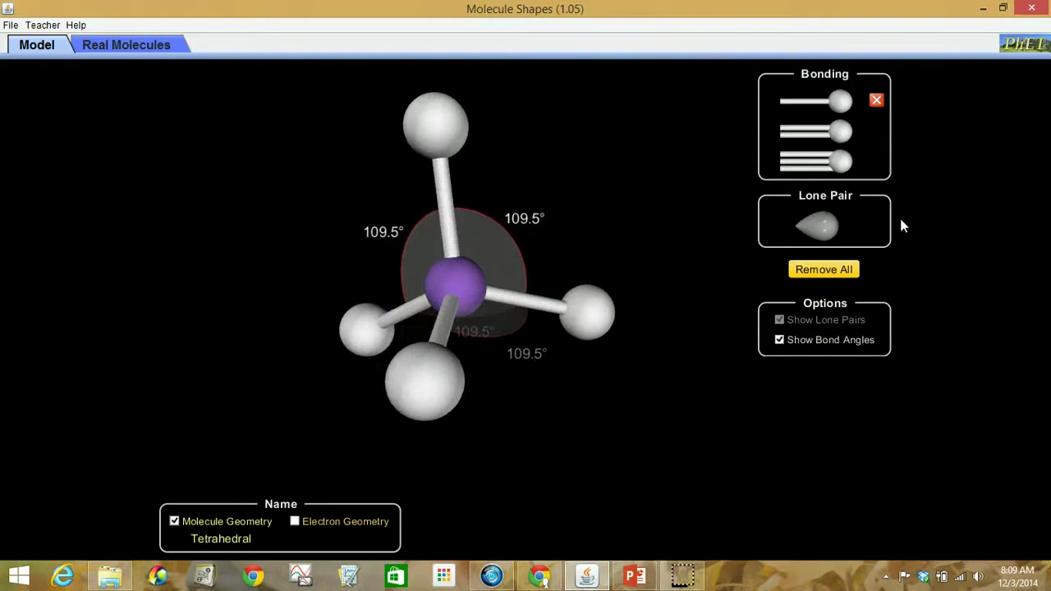
# Replace one bond of the four-bond molecule with a lone pair and turn it with the lone pair pointing down, then up.
pyautogui.click(875, 105)
pyautogui.click(830, 222)
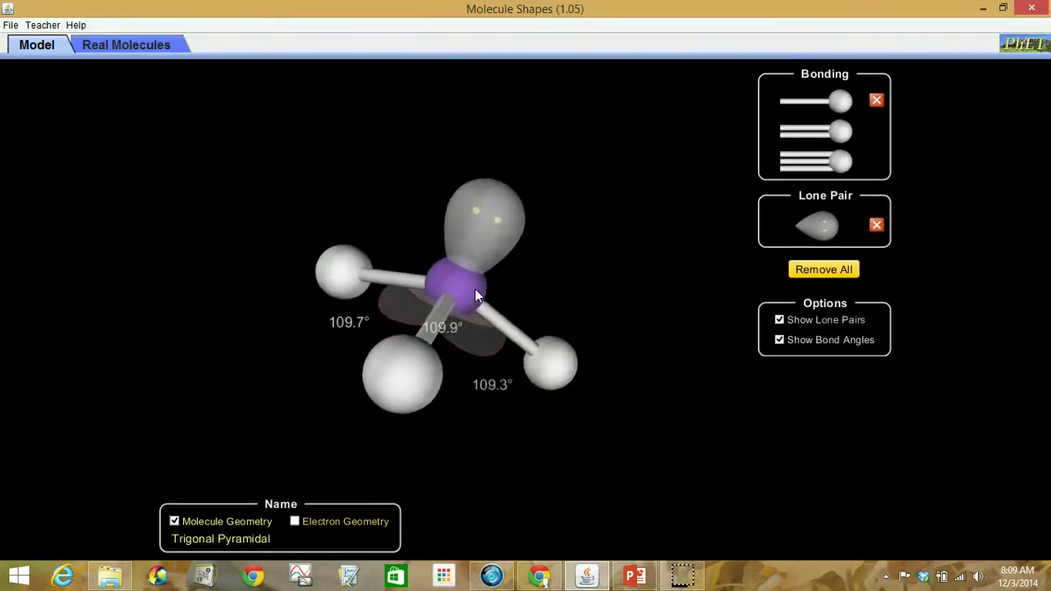
pyautogui.moveTo(475, 291); pyautogui.dragTo(448, 192)
pyautogui.moveTo(451, 274); pyautogui.dragTo(487, 492)
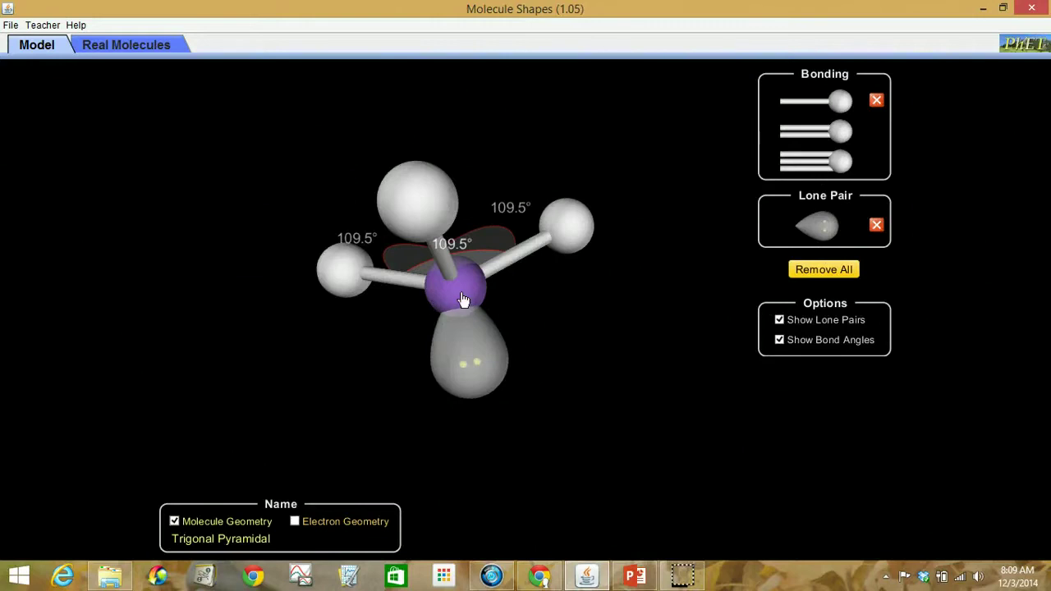
pyautogui.moveTo(464, 300); pyautogui.dragTo(444, 346)
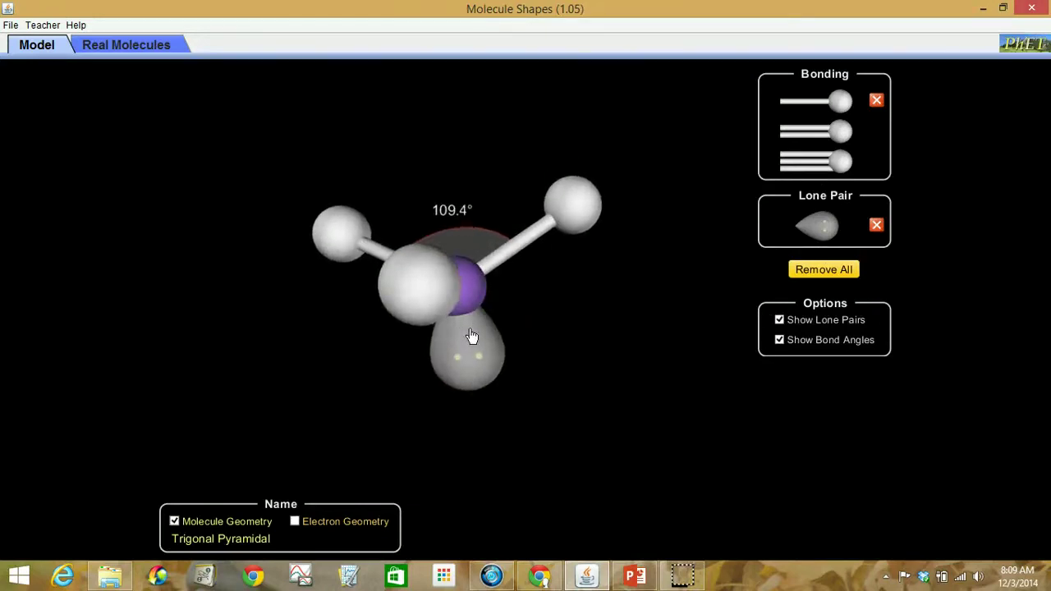
pyautogui.moveTo(471, 305); pyautogui.dragTo(477, 153)
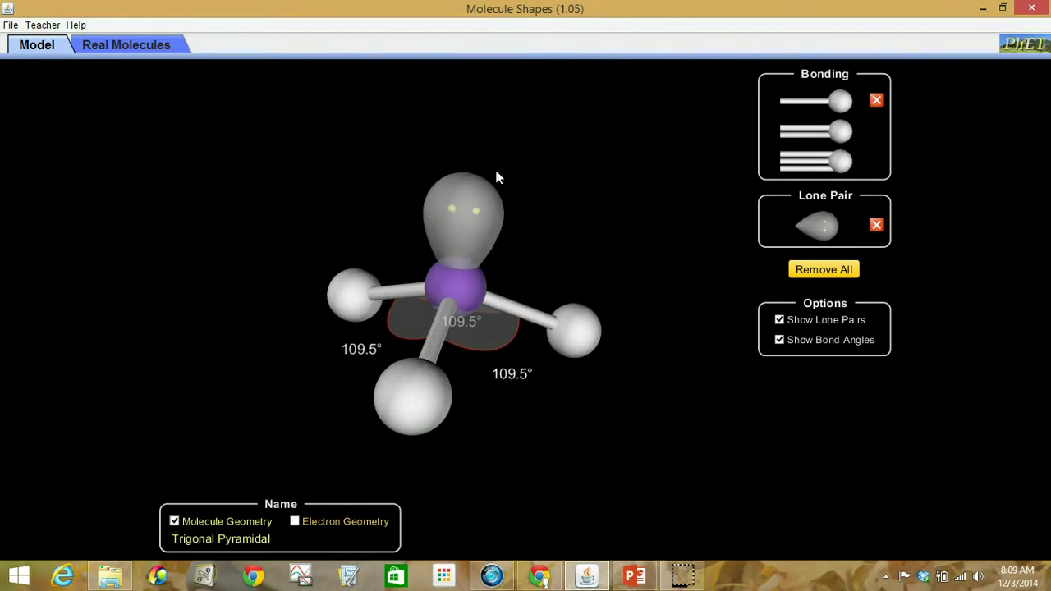
# Hide the three-bond molecule's lone pair and turn it to inspect the trigonal pyramidal shape from the side.
pyautogui.click(790, 319)
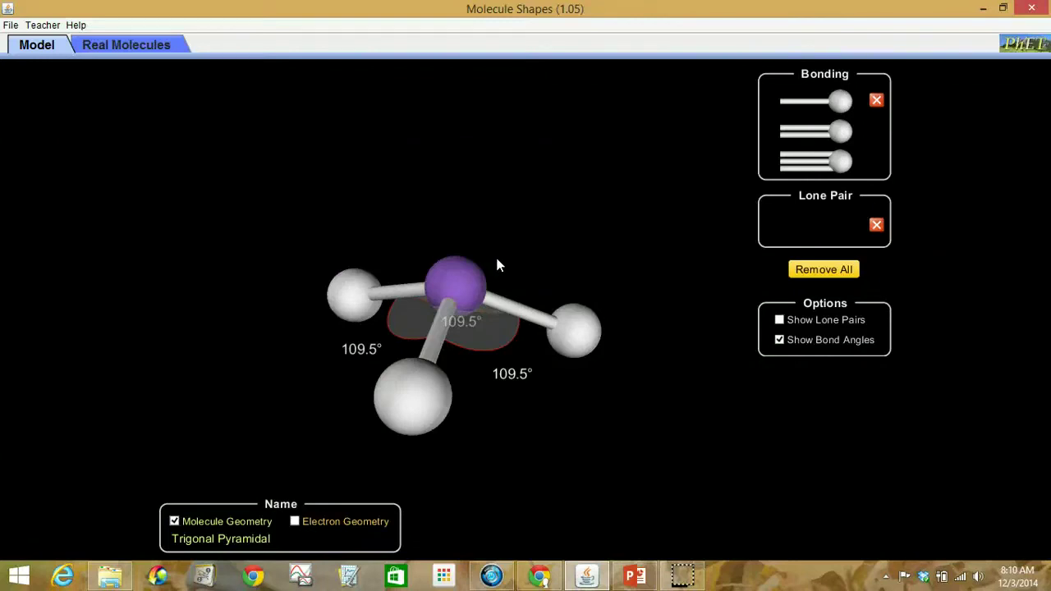
pyautogui.moveTo(436, 287); pyautogui.dragTo(409, 239)
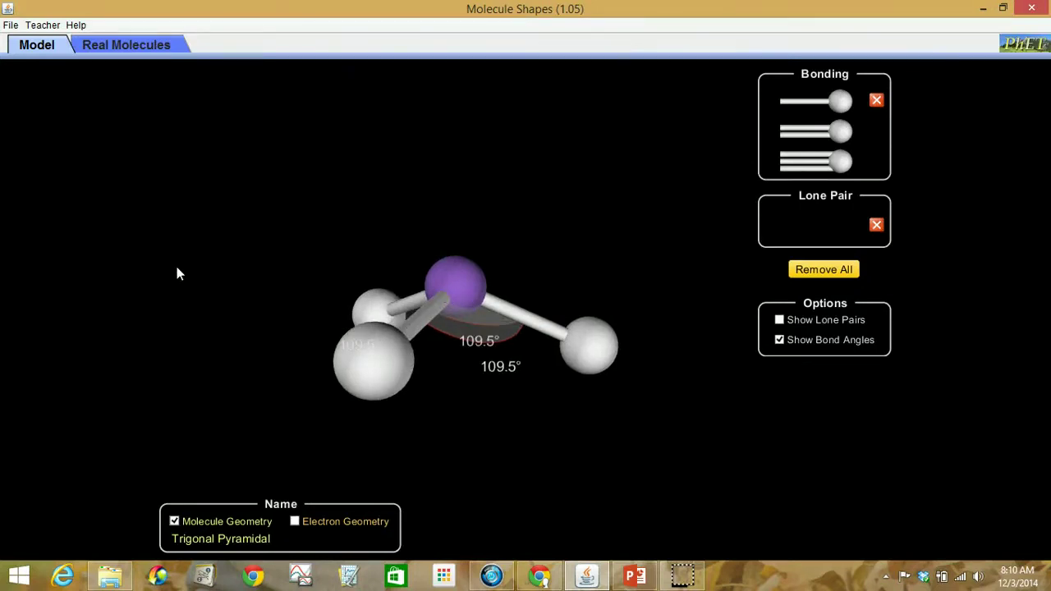
pyautogui.click(144, 53)
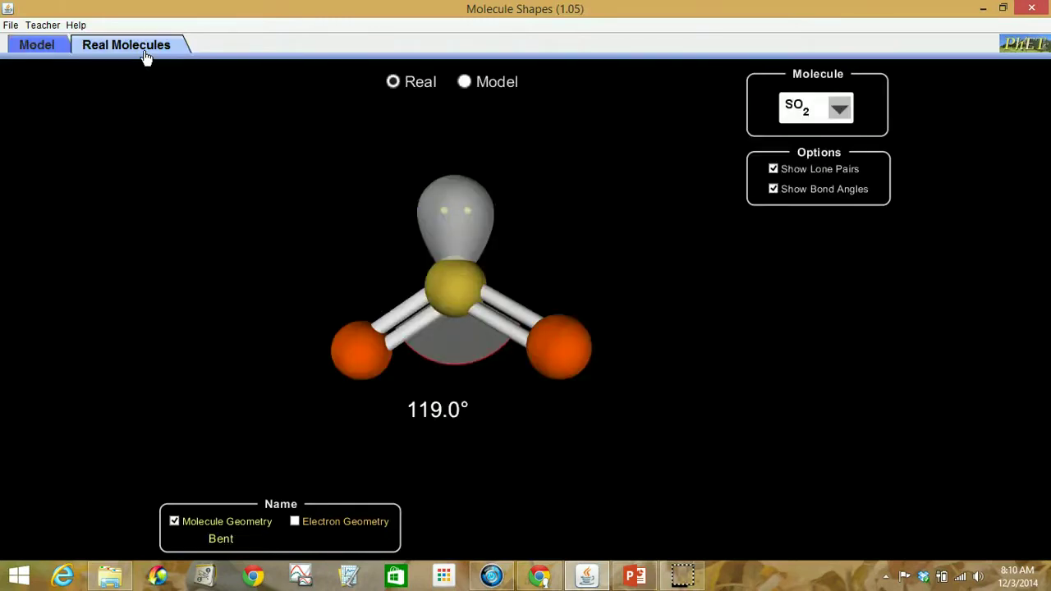
pyautogui.click(45, 49)
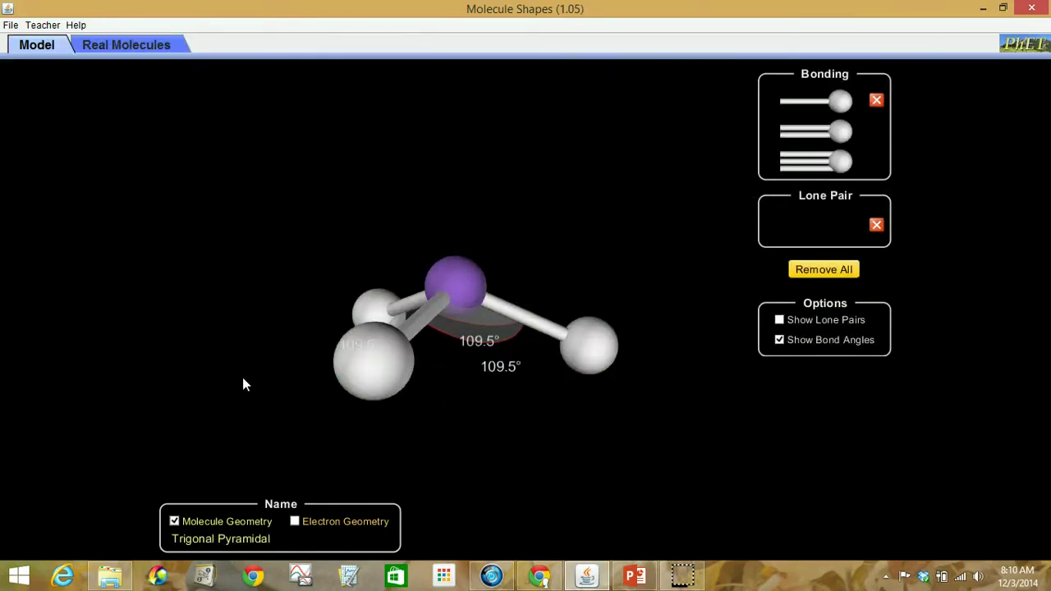
pyautogui.moveTo(453, 288); pyautogui.dragTo(424, 276)
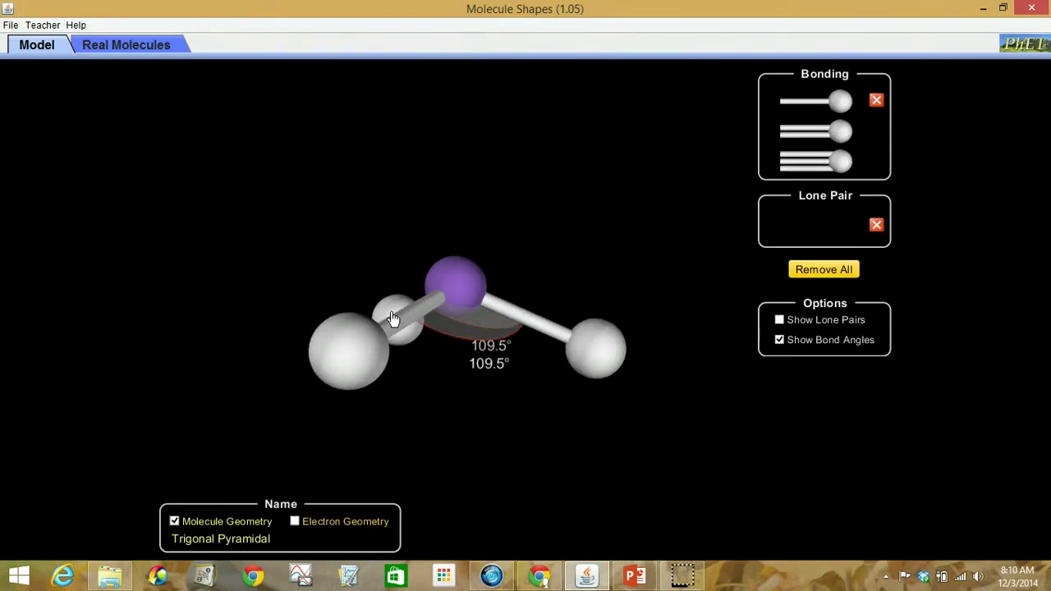
pyautogui.moveTo(455, 280)
pyautogui.mouseDown()
pyautogui.moveTo(403, 265)
pyautogui.moveTo(446, 283)
pyautogui.mouseUp()
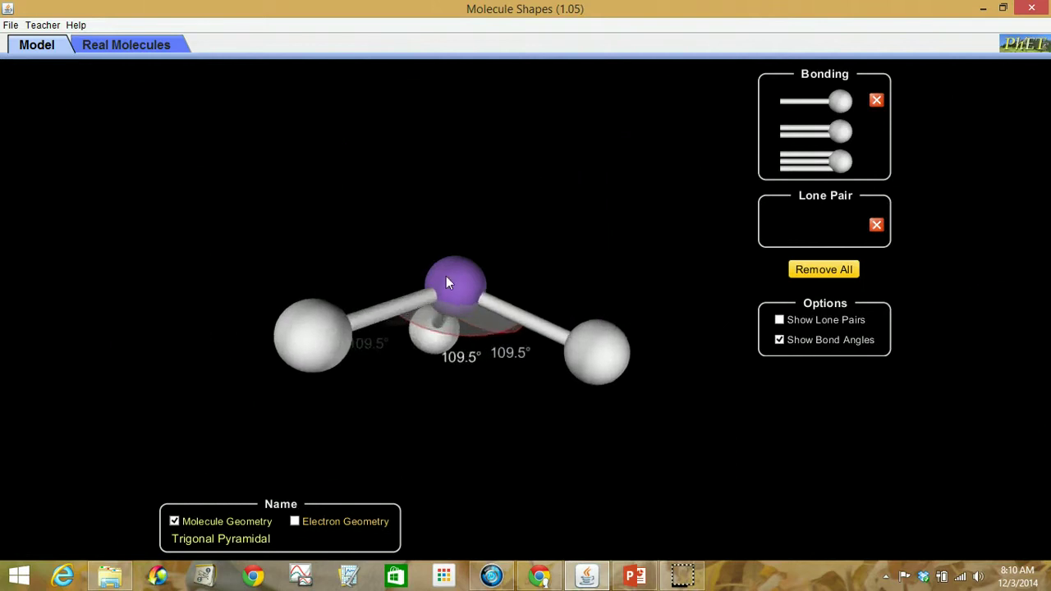
pyautogui.moveTo(594, 352); pyautogui.dragTo(586, 331)
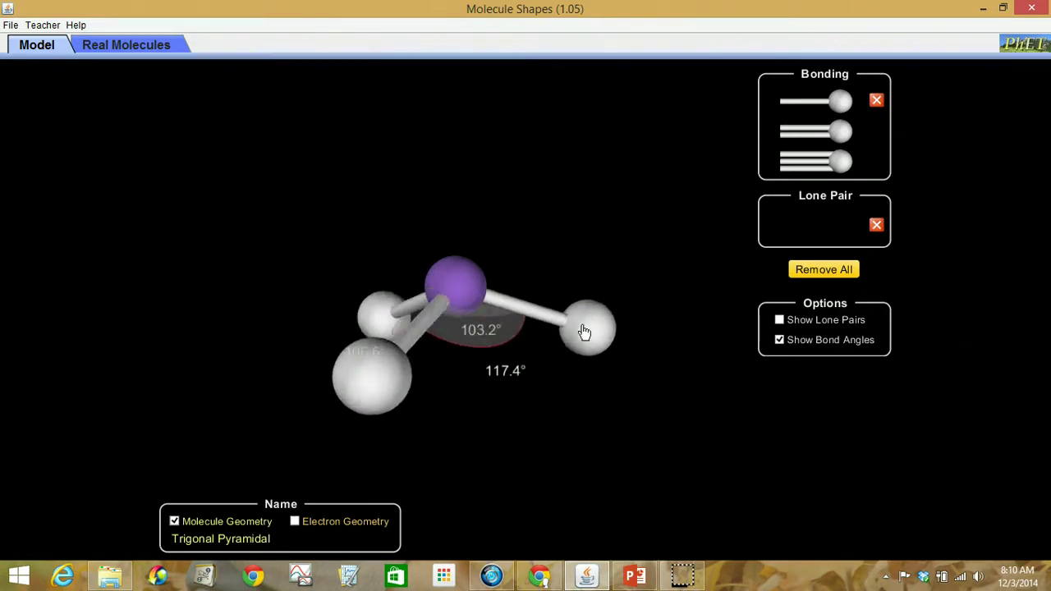
# Remove the lone pair from the three-bond molecule and turn it to inspect the trigonal planar shape.
pyautogui.click(876, 225)
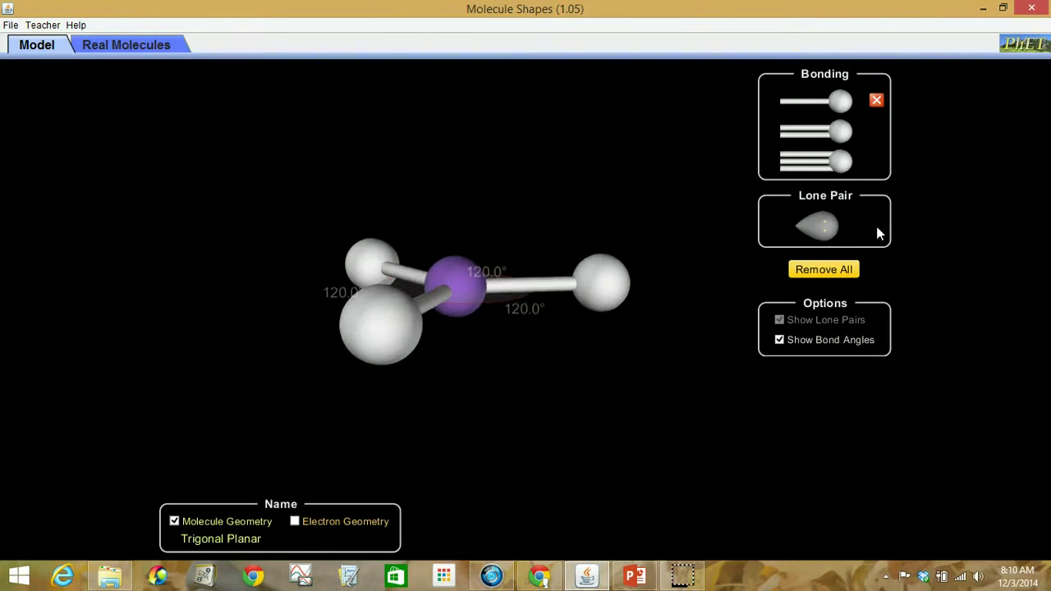
pyautogui.moveTo(614, 290); pyautogui.dragTo(399, 303)
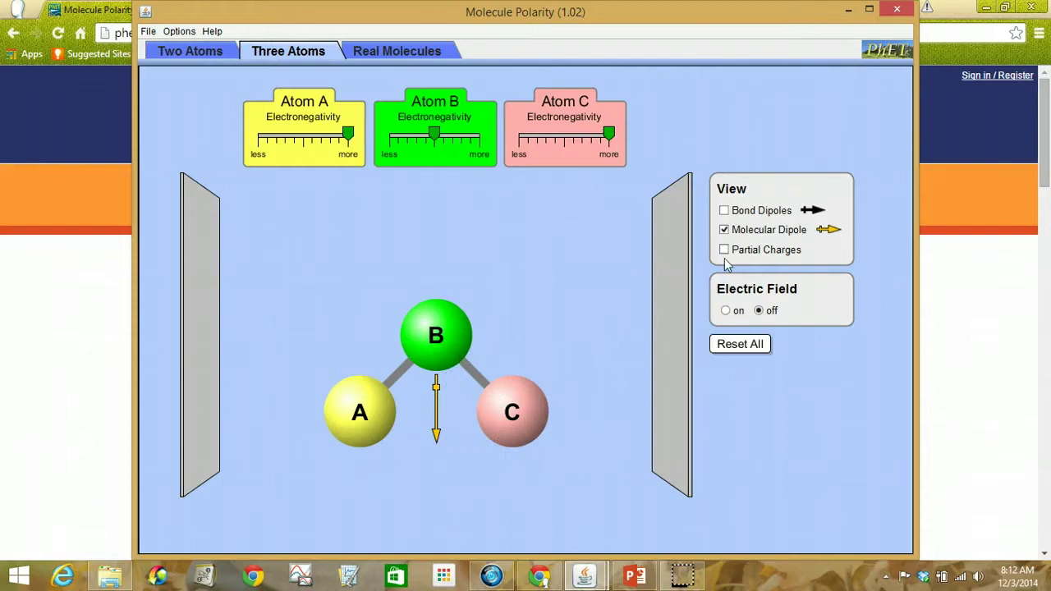
# Show the three-atom molecule's bond dipoles and set electronegativity to the maximum for atom B and the minimum for atoms A and C.
pyautogui.click(723, 212)
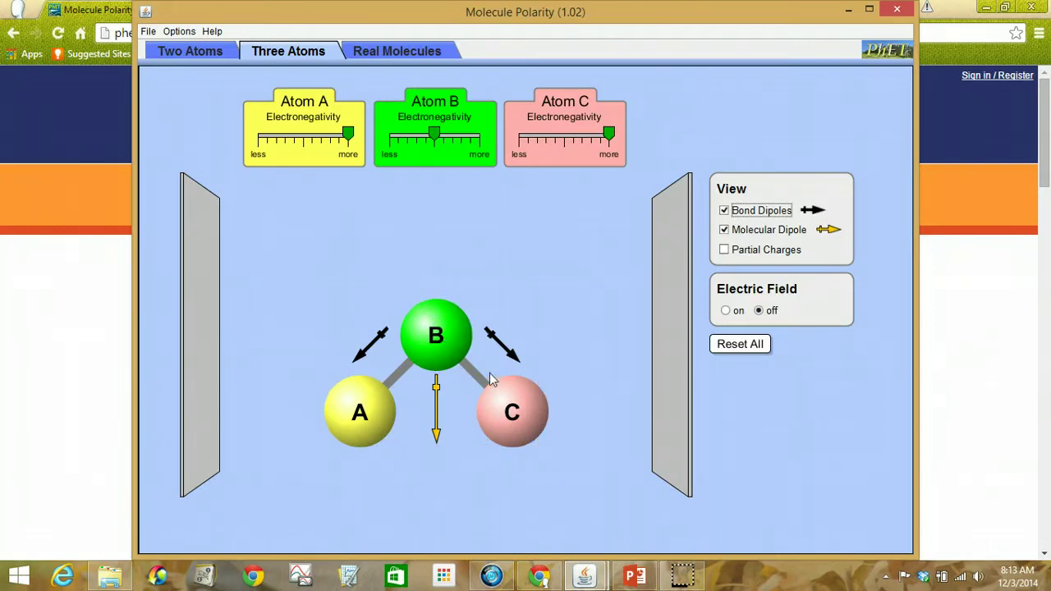
pyautogui.moveTo(433, 134); pyautogui.dragTo(480, 135)
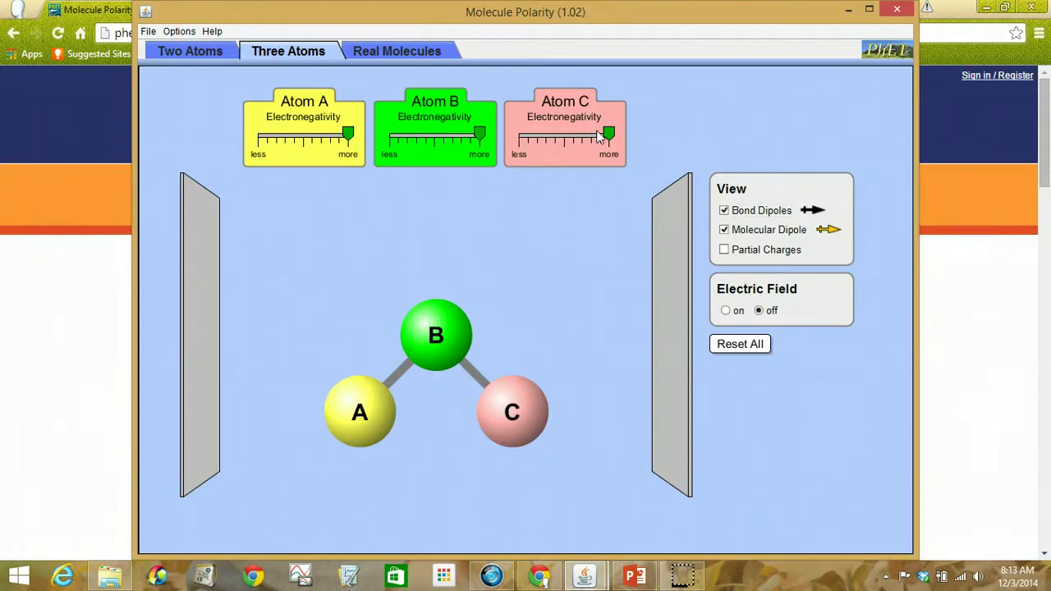
pyautogui.moveTo(600, 138); pyautogui.dragTo(517, 138)
pyautogui.moveTo(348, 136); pyautogui.dragTo(249, 140)
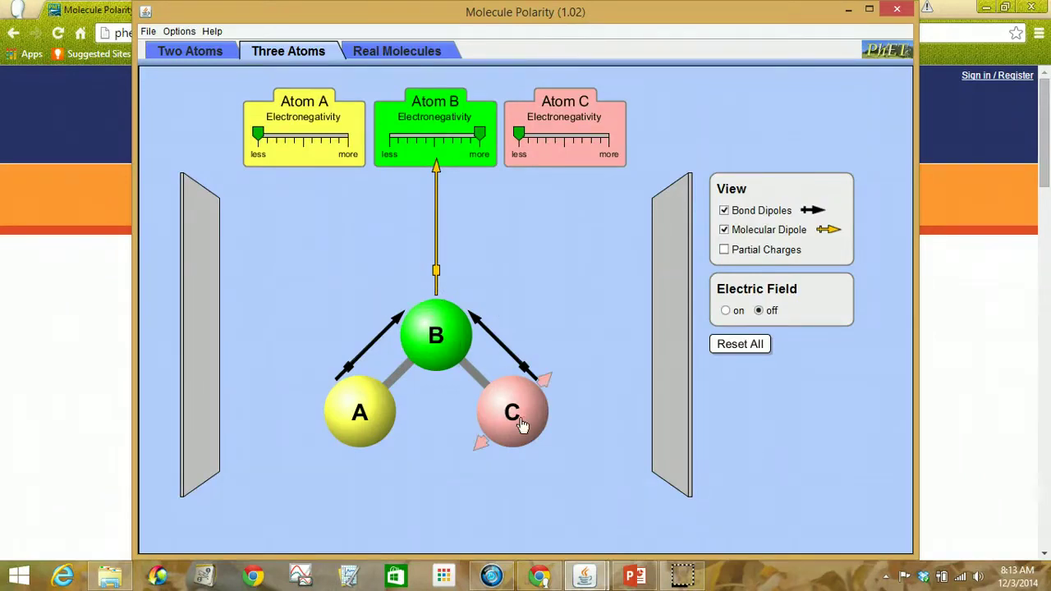
# Reposition atoms A and C on opposite sides of atom B to form a nearly straight molecule.
pyautogui.moveTo(531, 426); pyautogui.dragTo(581, 331)
pyautogui.moveTo(386, 418); pyautogui.dragTo(285, 355)
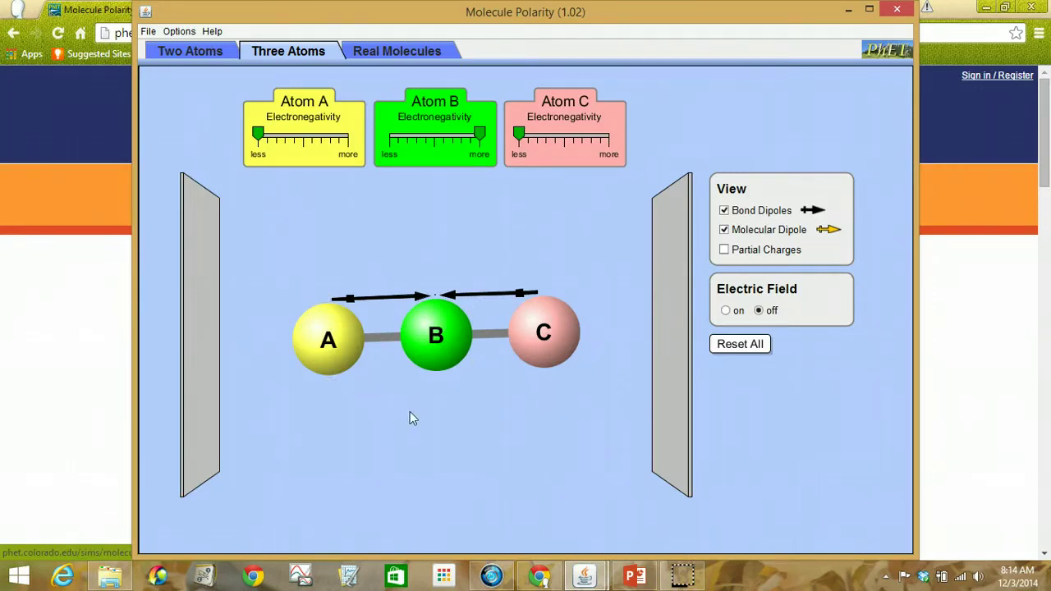
pyautogui.moveTo(552, 343); pyautogui.dragTo(551, 341)
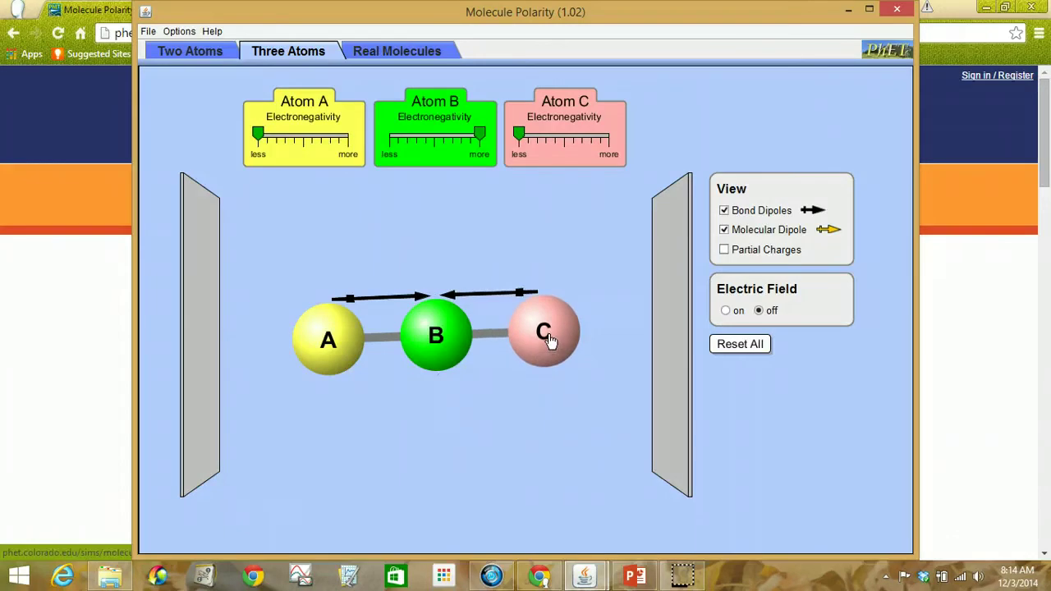
# Show the molecular dipole for real molecules and view HF, N2 and H2O in turn.
pyautogui.click(404, 53)
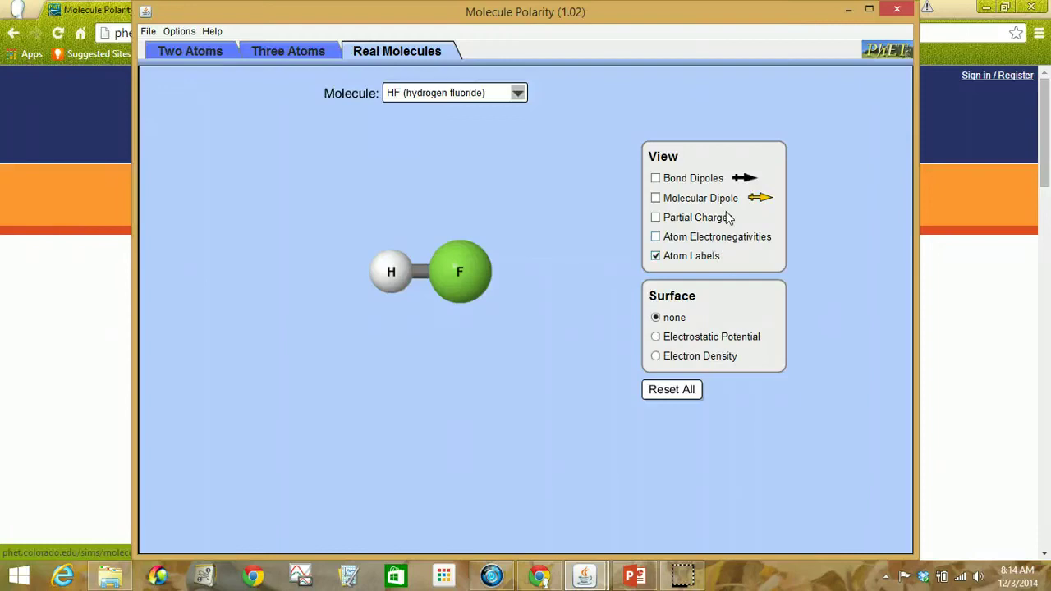
pyautogui.click(655, 198)
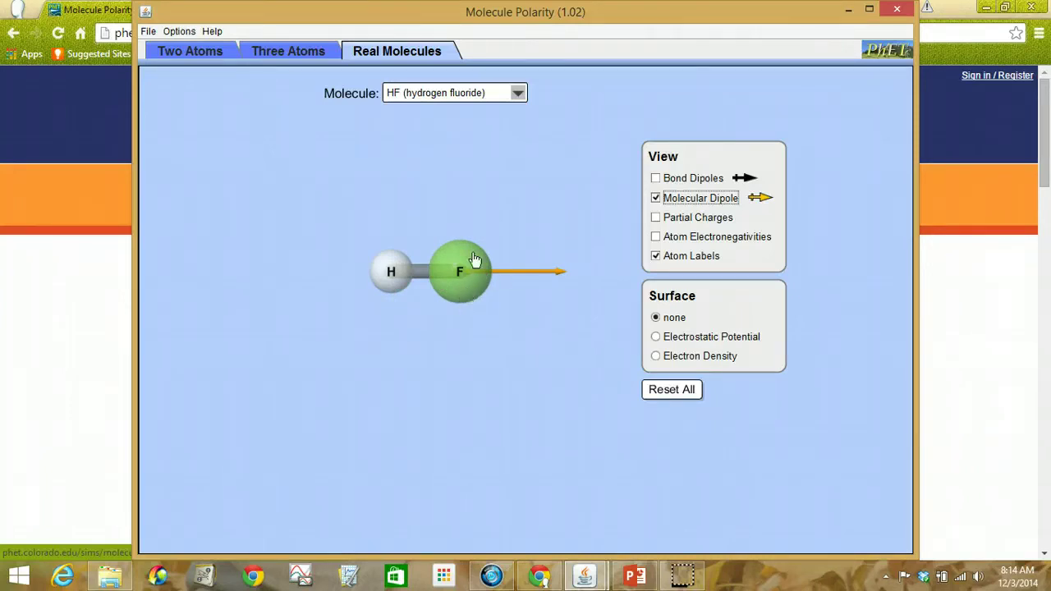
pyautogui.click(519, 95)
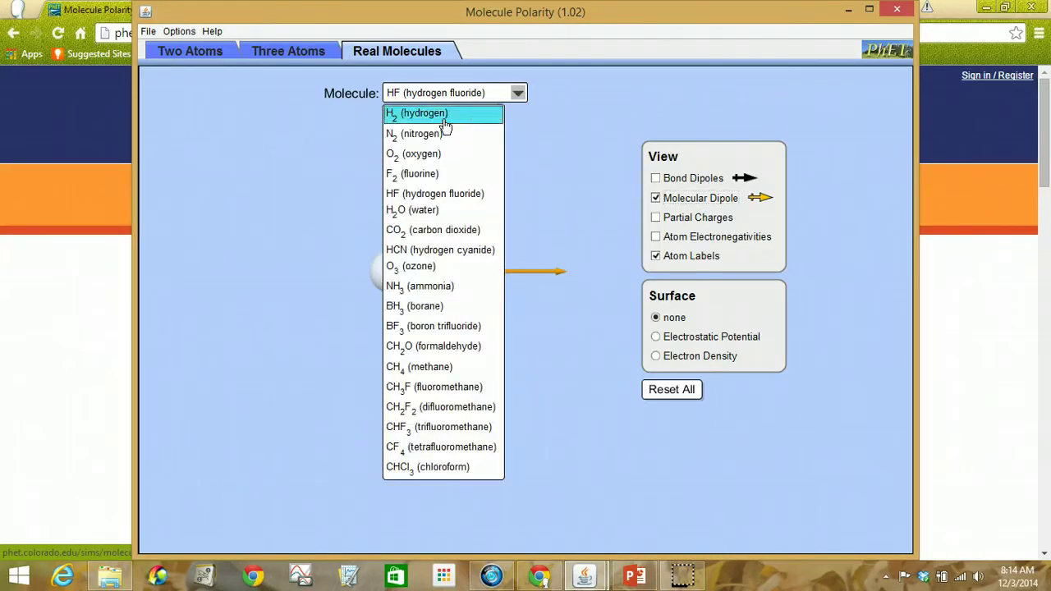
pyautogui.click(428, 138)
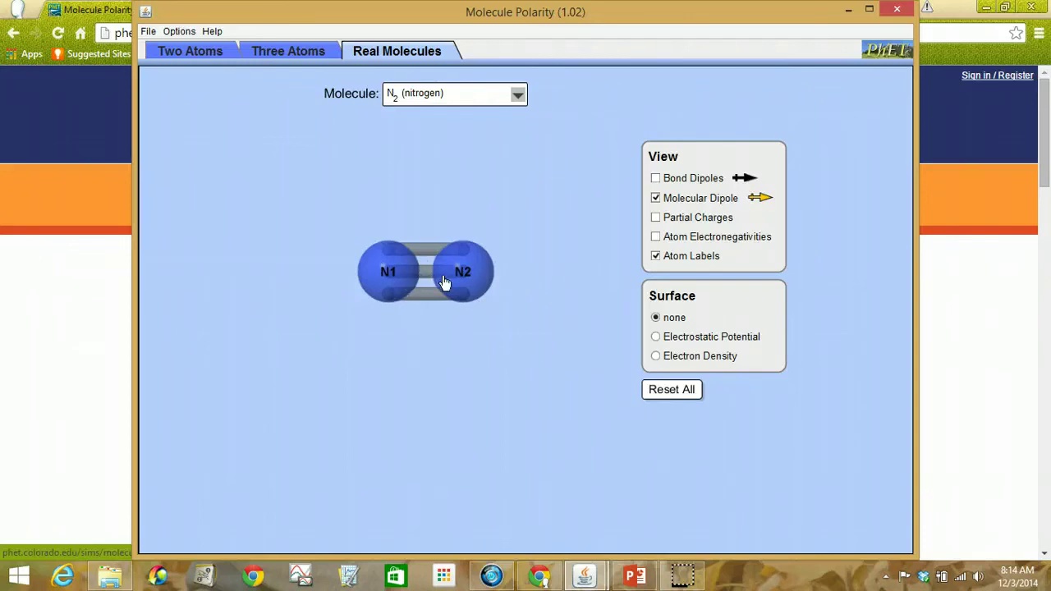
pyautogui.click(518, 95)
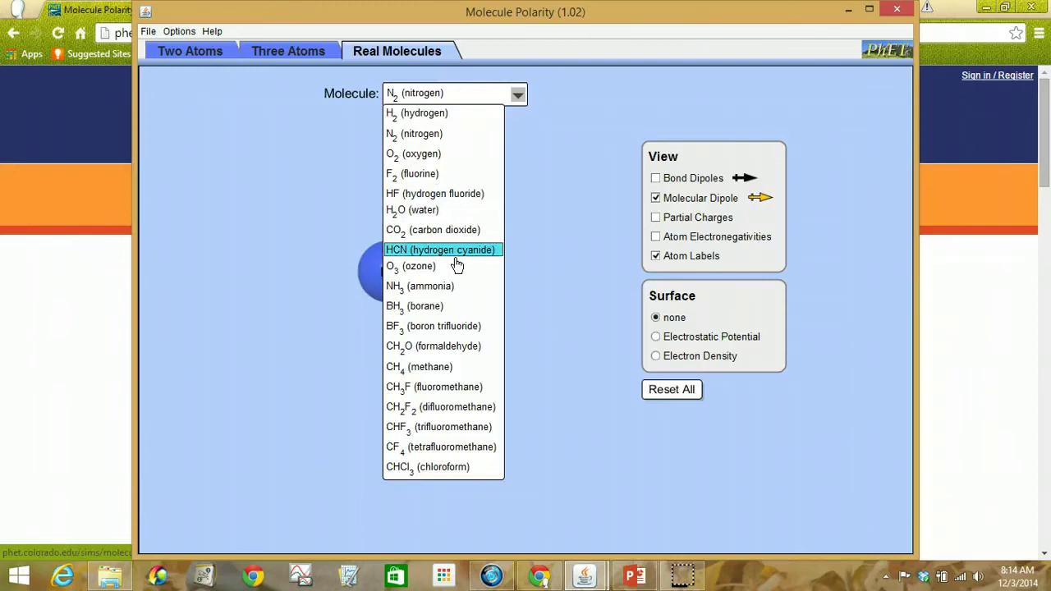
pyautogui.click(428, 212)
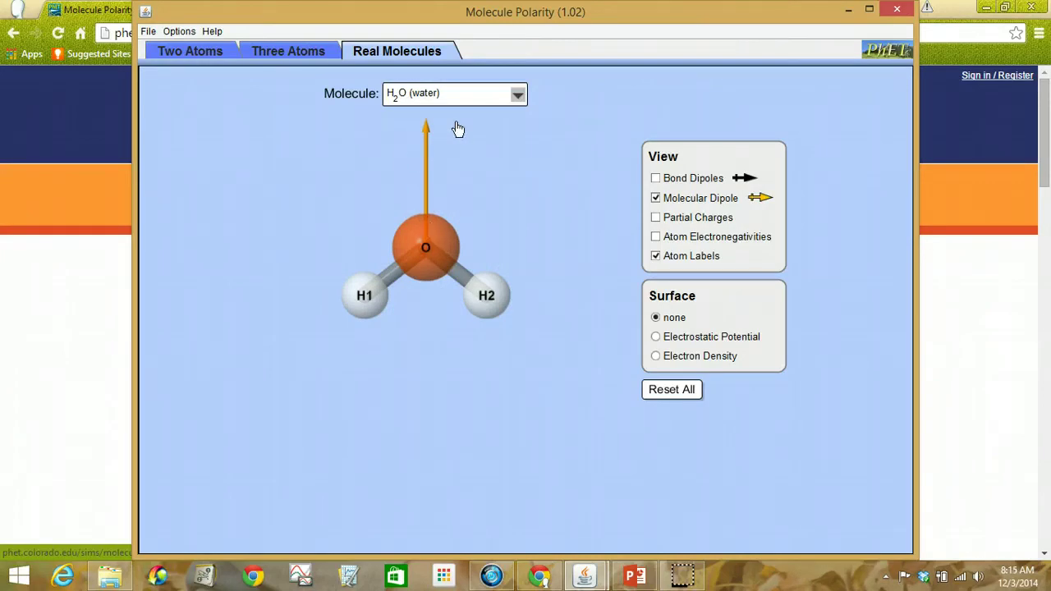
# View the BH3 (borane) molecule, turn it slightly, and show its bond dipoles briefly before hiding them again.
pyautogui.click(518, 95)
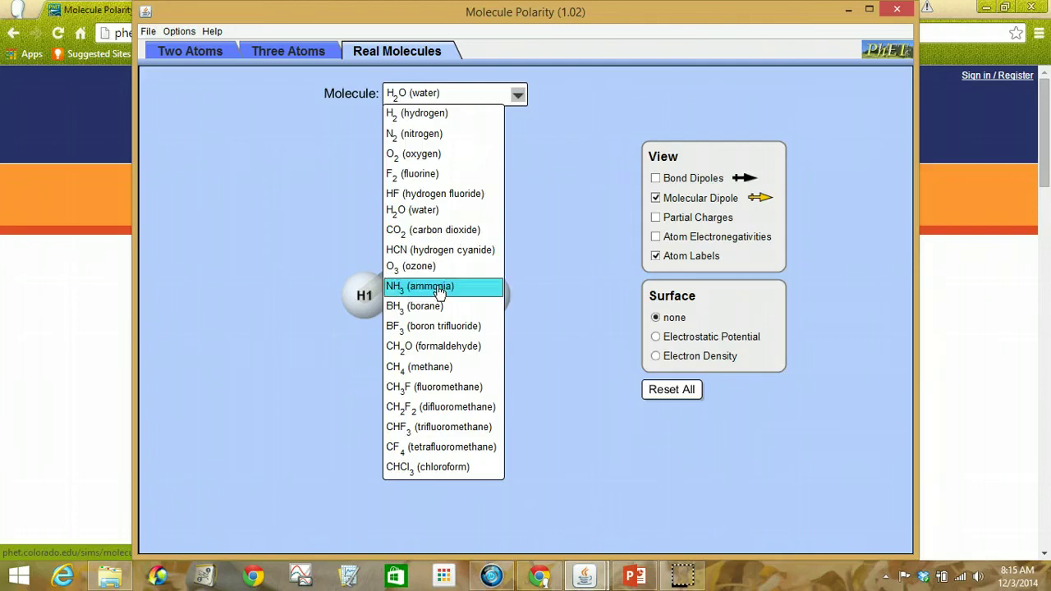
pyautogui.click(432, 316)
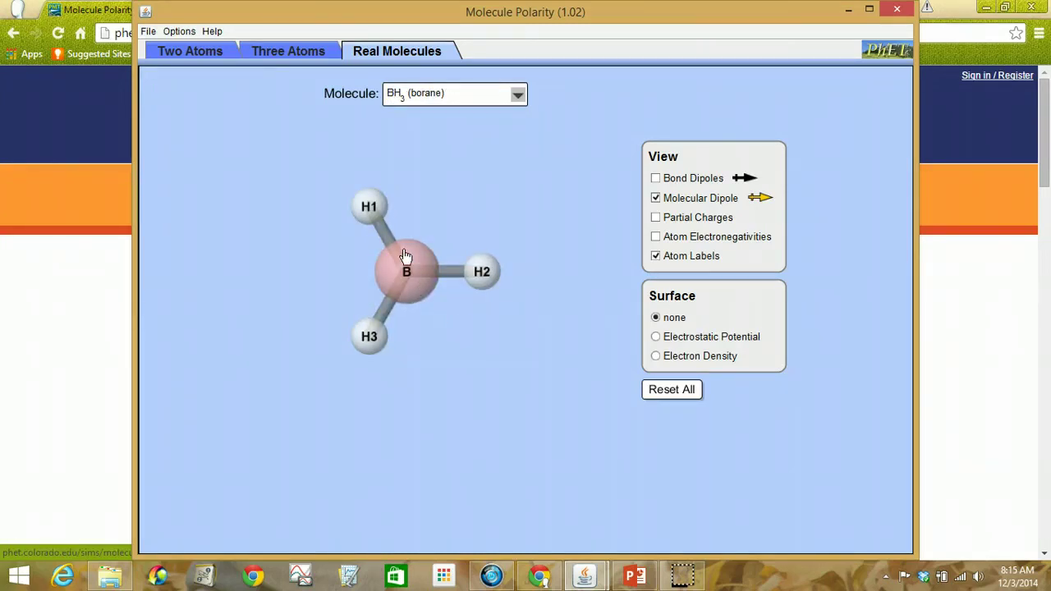
pyautogui.moveTo(403, 258); pyautogui.dragTo(416, 299)
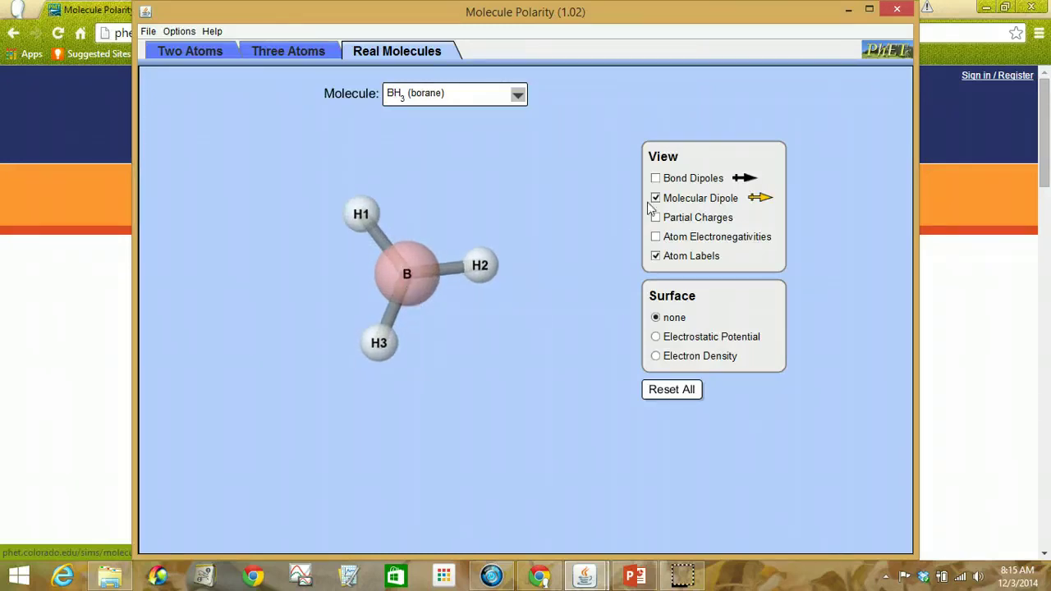
pyautogui.click(656, 179)
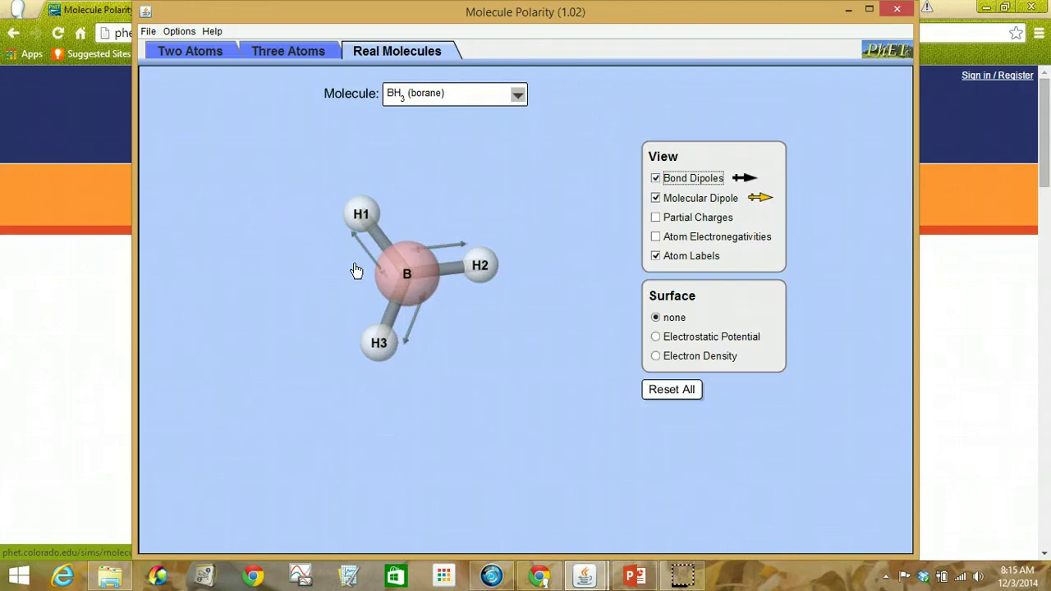
pyautogui.click(656, 179)
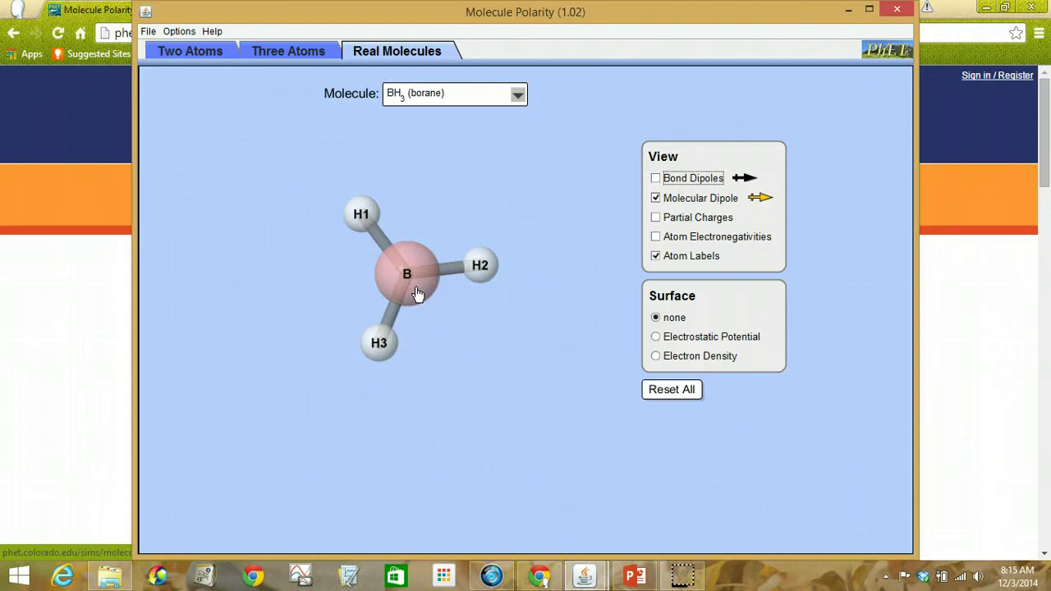
# Display the CF4 (tetrafluoromethane) molecule and rotate it to inspect its tetrahedral shape from several angles.
pyautogui.click(518, 95)
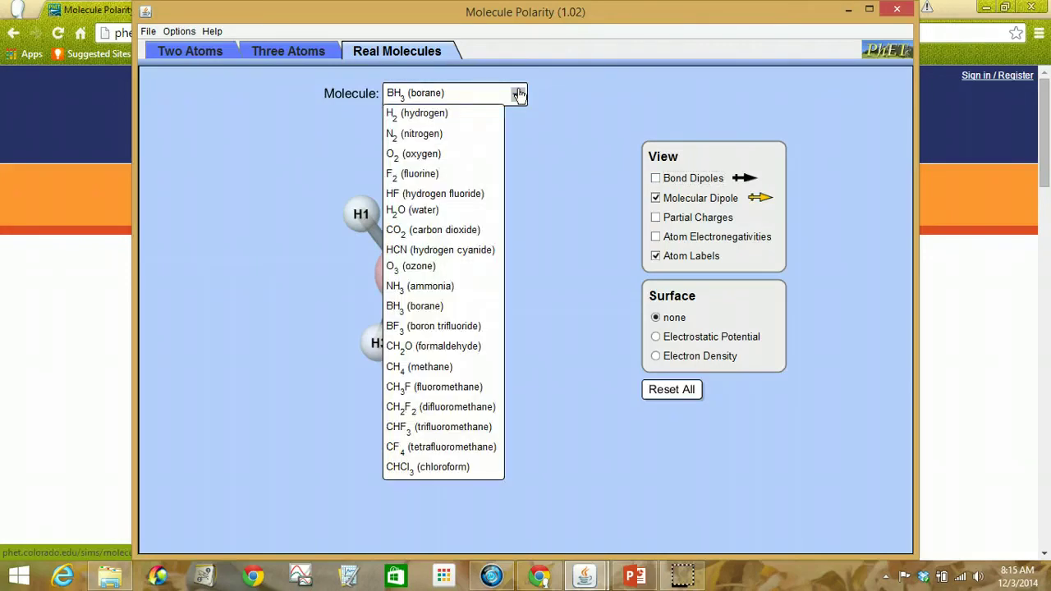
pyautogui.click(446, 456)
pyautogui.moveTo(429, 275)
pyautogui.mouseDown()
pyautogui.moveTo(404, 256)
pyautogui.moveTo(417, 270)
pyautogui.mouseUp()
pyautogui.moveTo(442, 206); pyautogui.dragTo(433, 287)
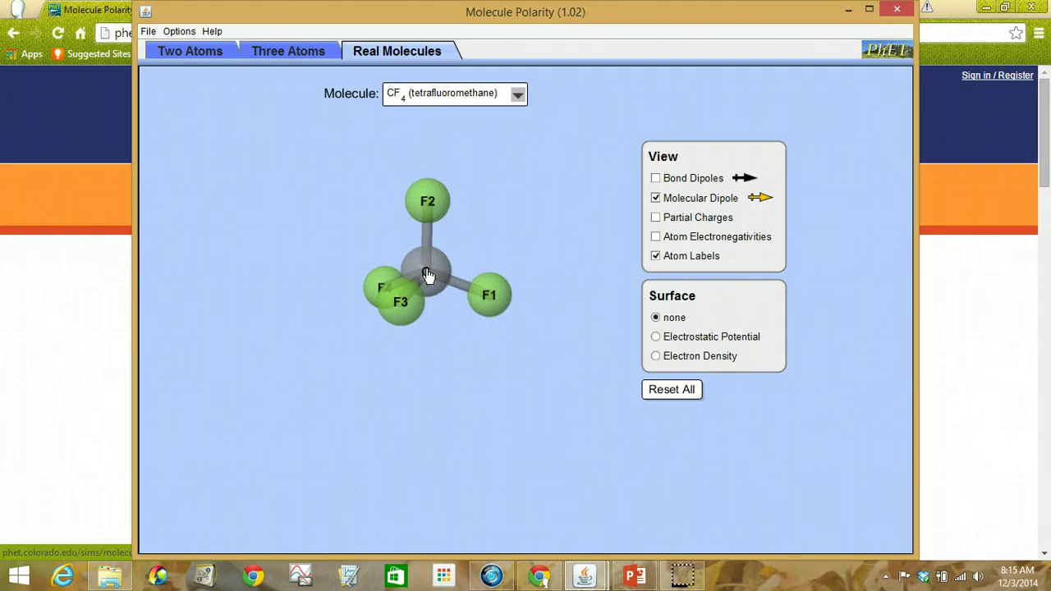
pyautogui.moveTo(420, 274); pyautogui.dragTo(456, 289)
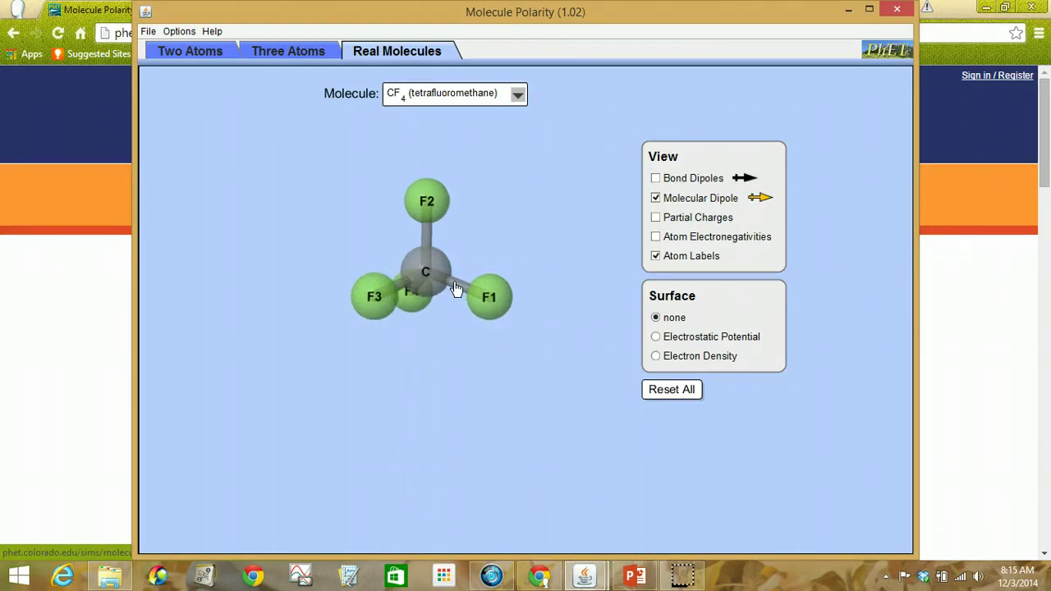